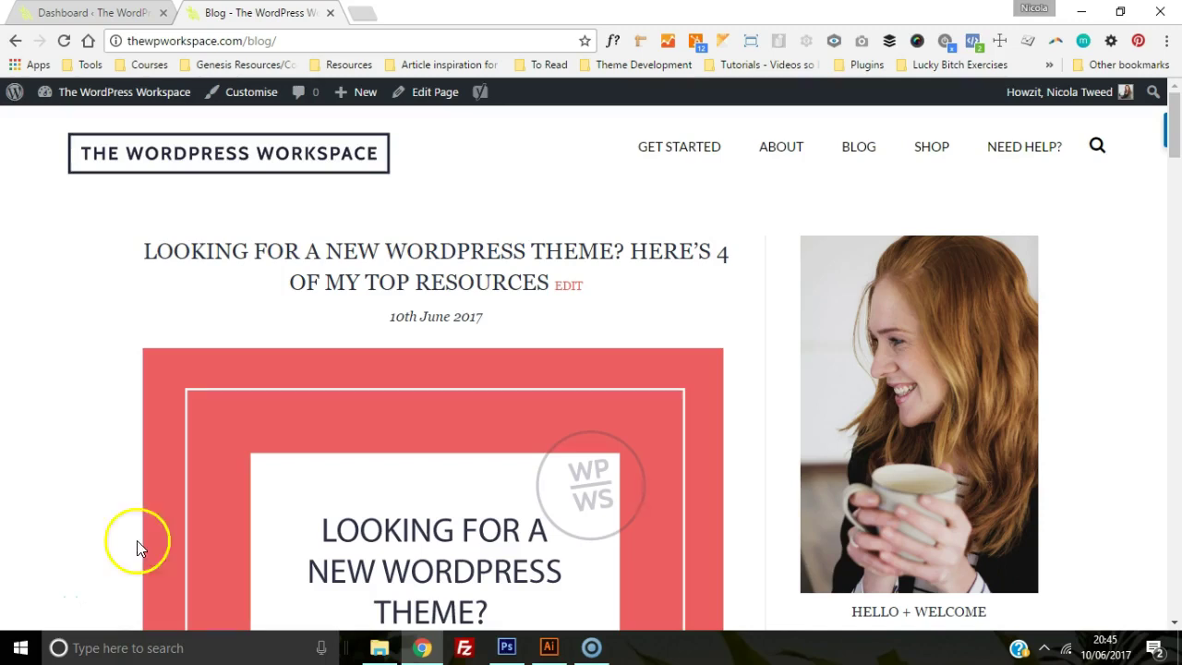
# Open snapwidget.com in a new tab and go to the account Dashboard
pyautogui.moveTo(1176, 151); pyautogui.dragTo(1176, 390)
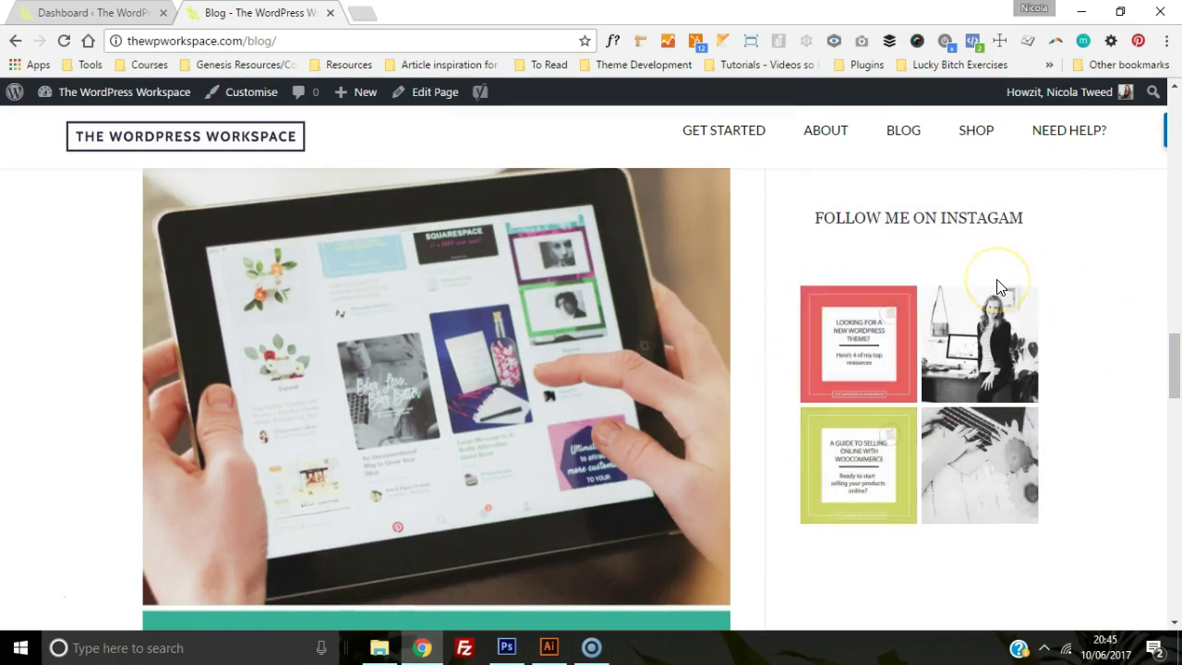
pyautogui.click(362, 13)
pyautogui.write('snapwidget.com')
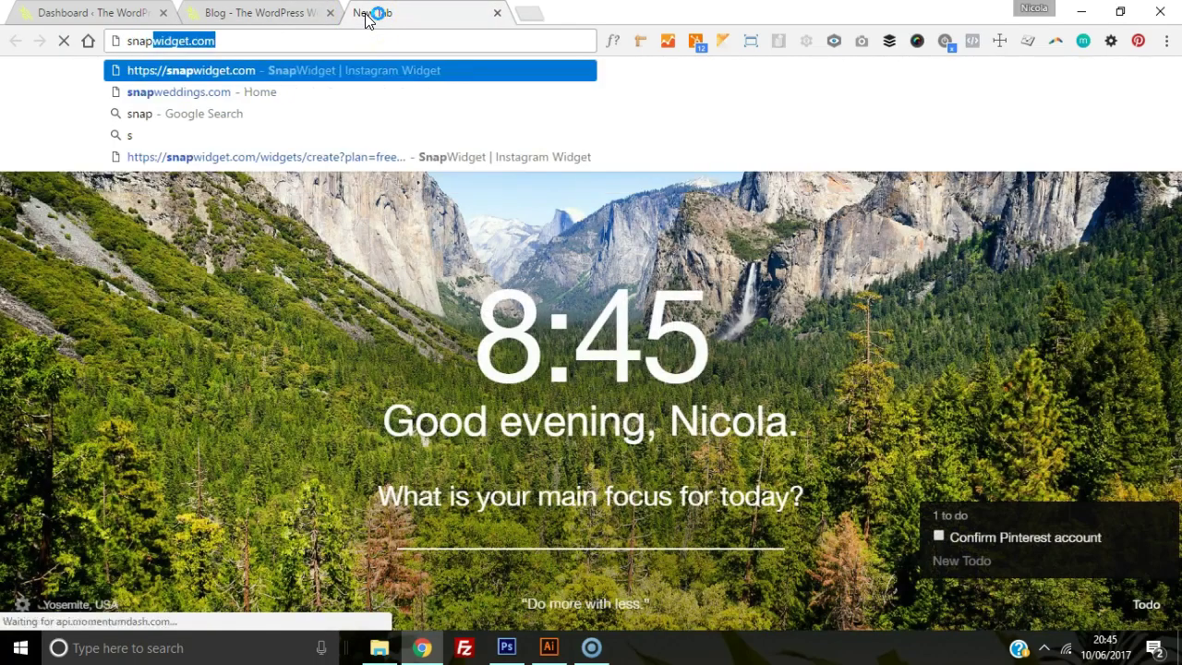
pyautogui.press('Return')
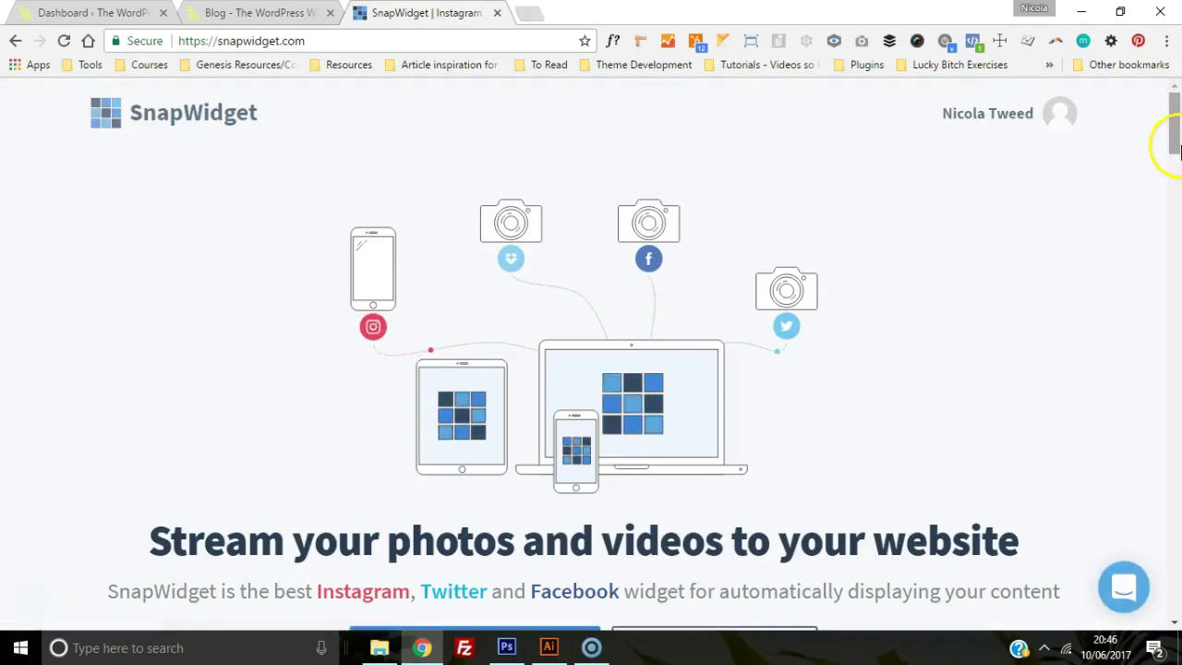
pyautogui.moveTo(1174, 134)
pyautogui.mouseDown()
pyautogui.moveTo(1175, 178)
pyautogui.moveTo(1175, 143)
pyautogui.mouseUp()
pyautogui.moveTo(965, 111)
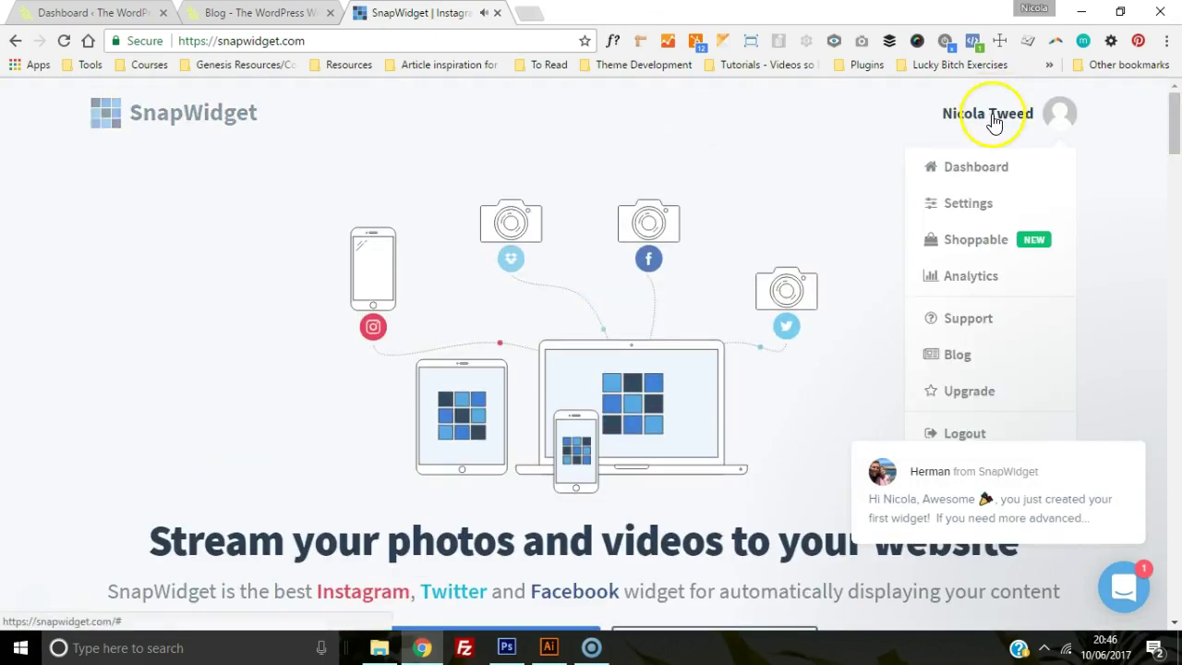
pyautogui.click(967, 165)
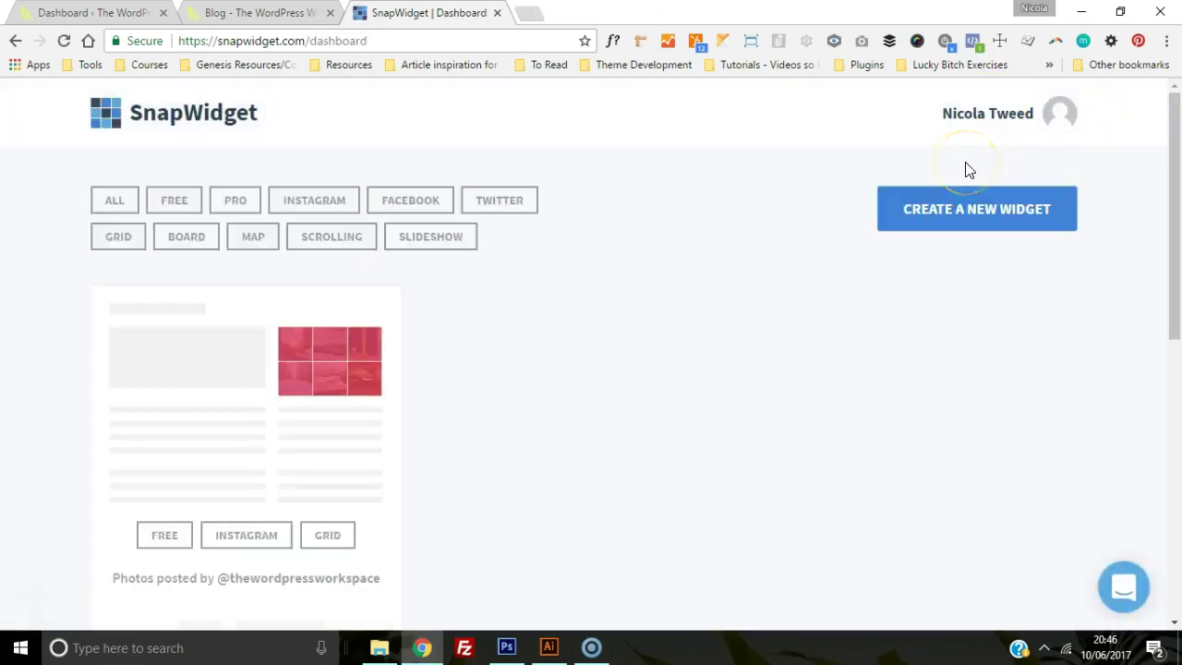
# Start a new widget and filter the widget types to Instagram only
pyautogui.click(947, 207)
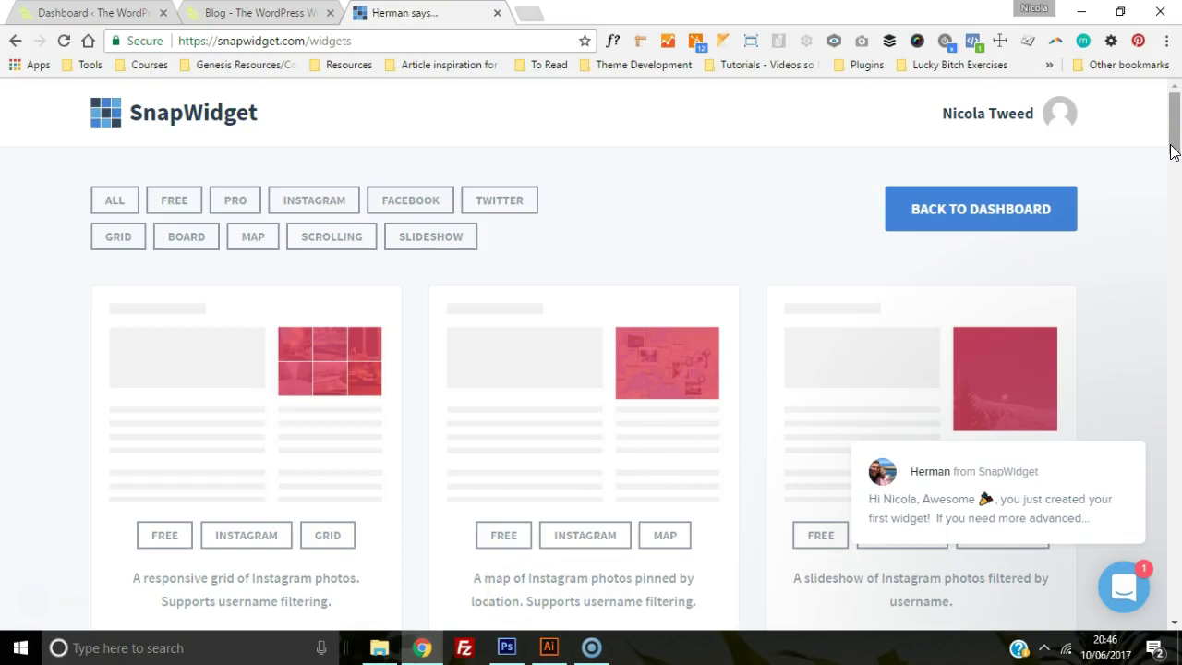
pyautogui.moveTo(1171, 150); pyautogui.dragTo(1170, 197)
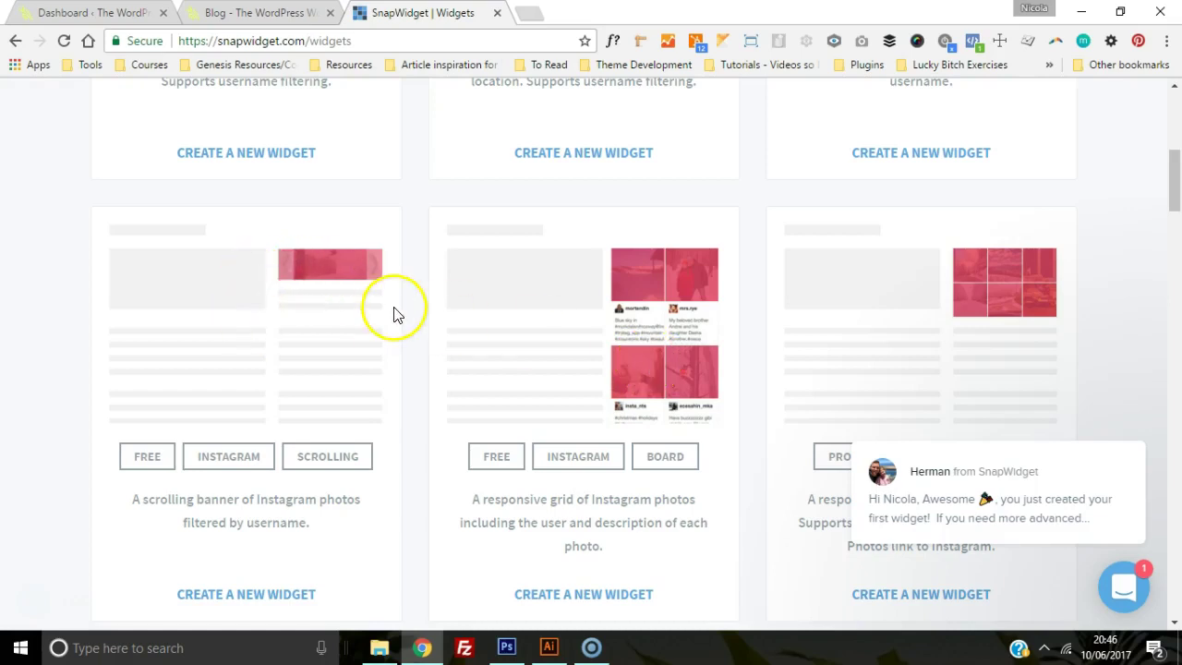
pyautogui.moveTo(1176, 182); pyautogui.dragTo(1176, 125)
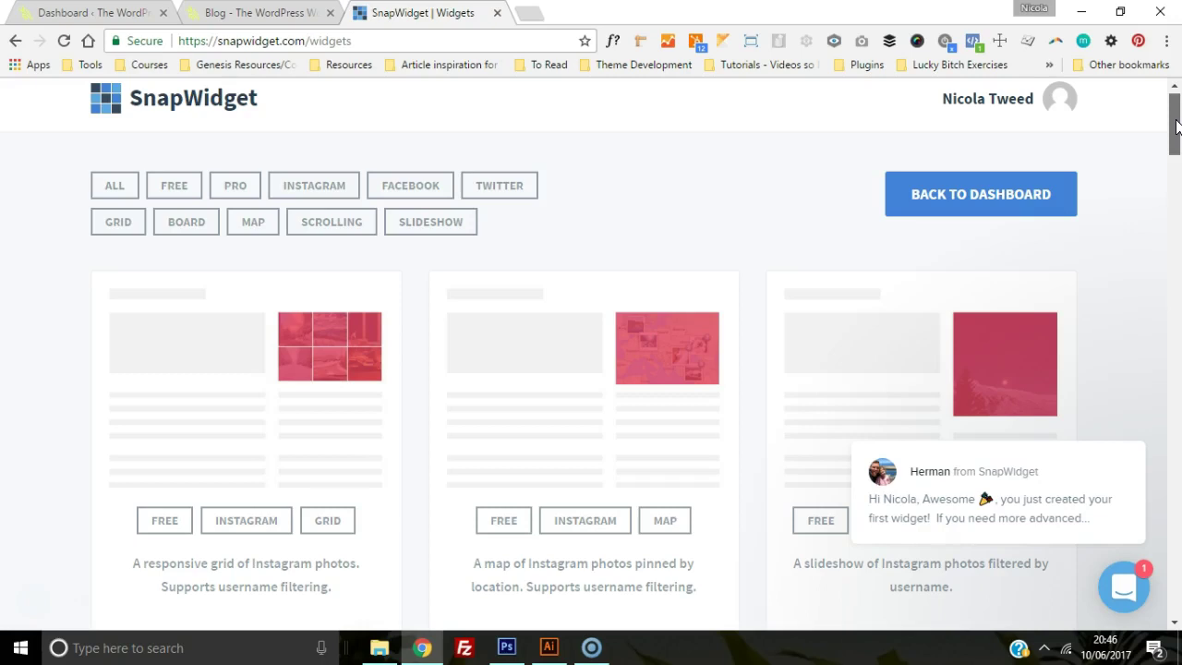
pyautogui.click(262, 524)
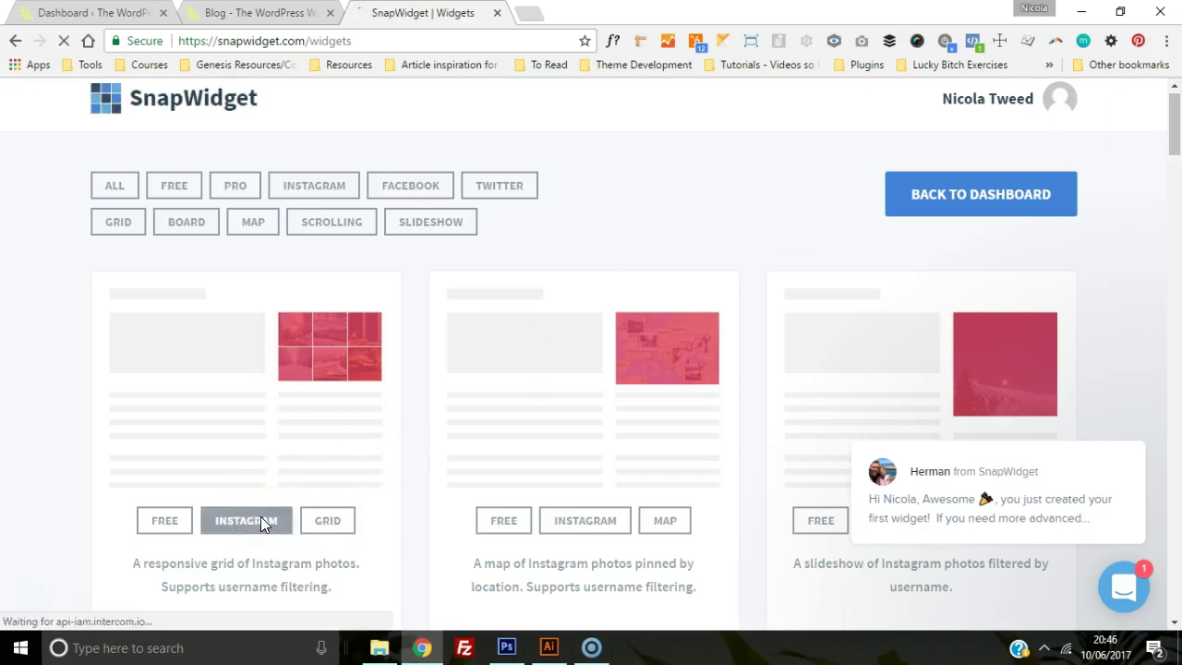
# Begin a free Instagram grid widget and link it to the blog's Instagram account
pyautogui.scroll(-2, 250, 512)
pyautogui.click(242, 505)
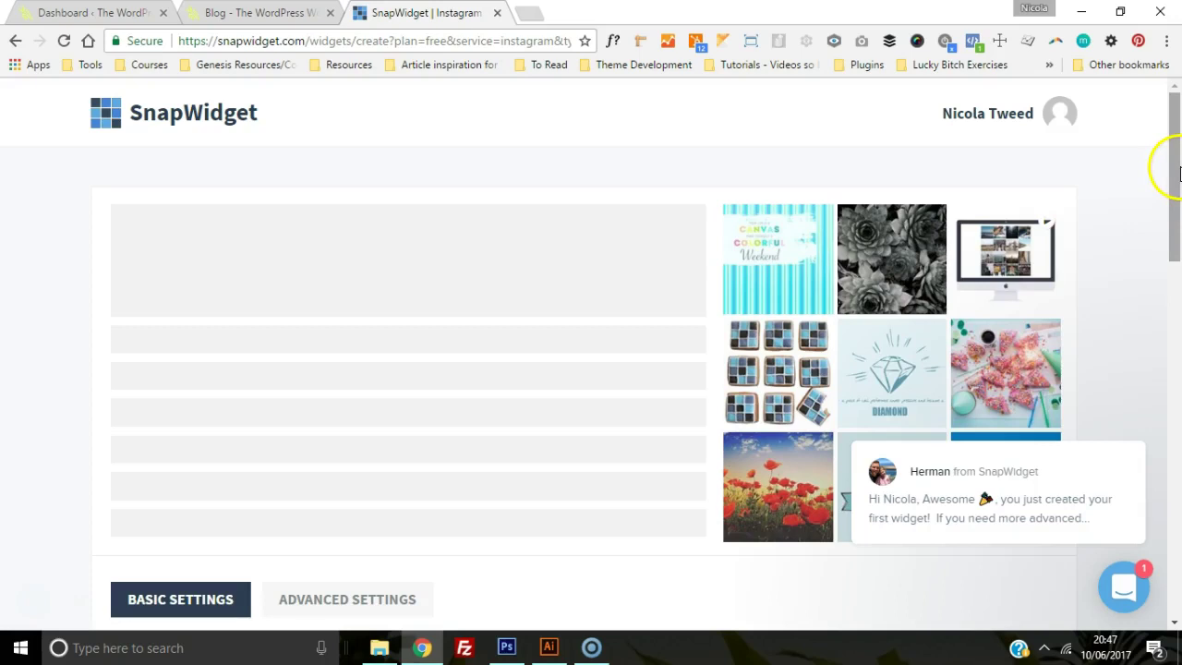
pyautogui.moveTo(1169, 167); pyautogui.dragTo(1156, 296)
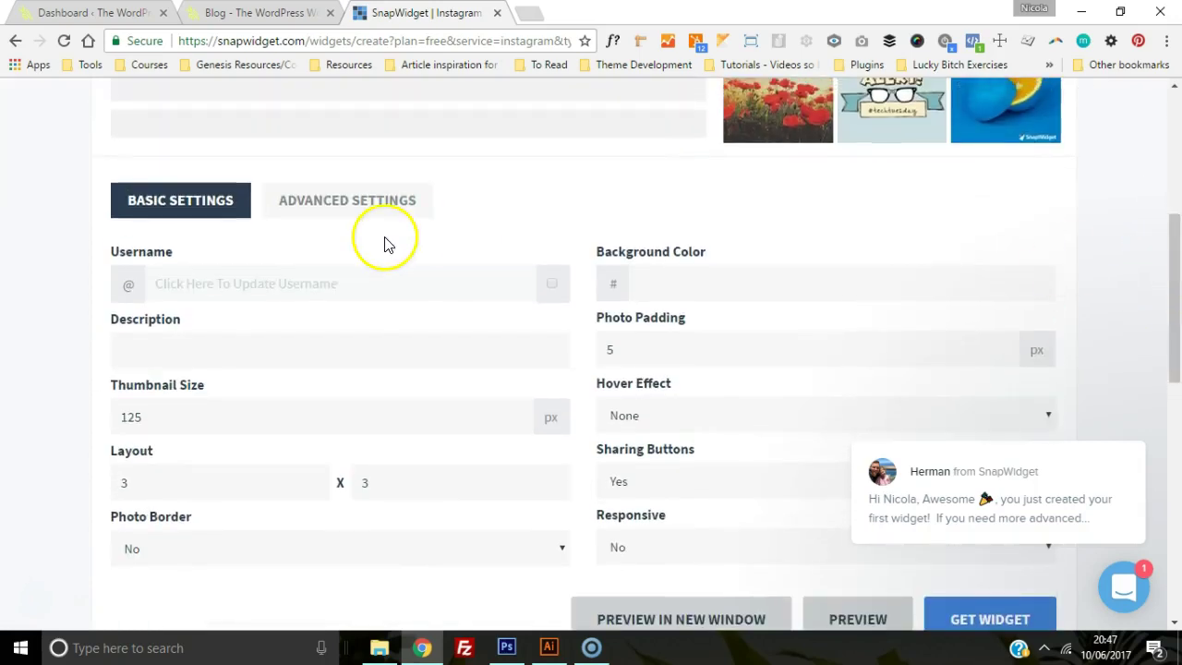
pyautogui.click(290, 291)
pyautogui.click(607, 310)
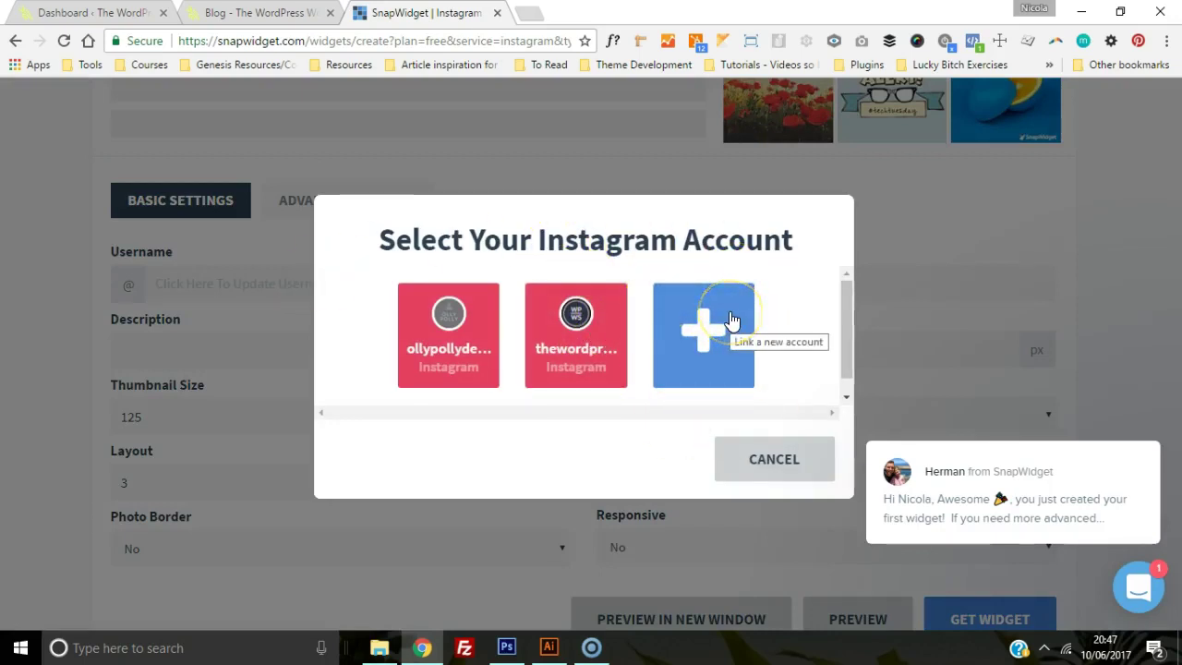
pyautogui.click(606, 316)
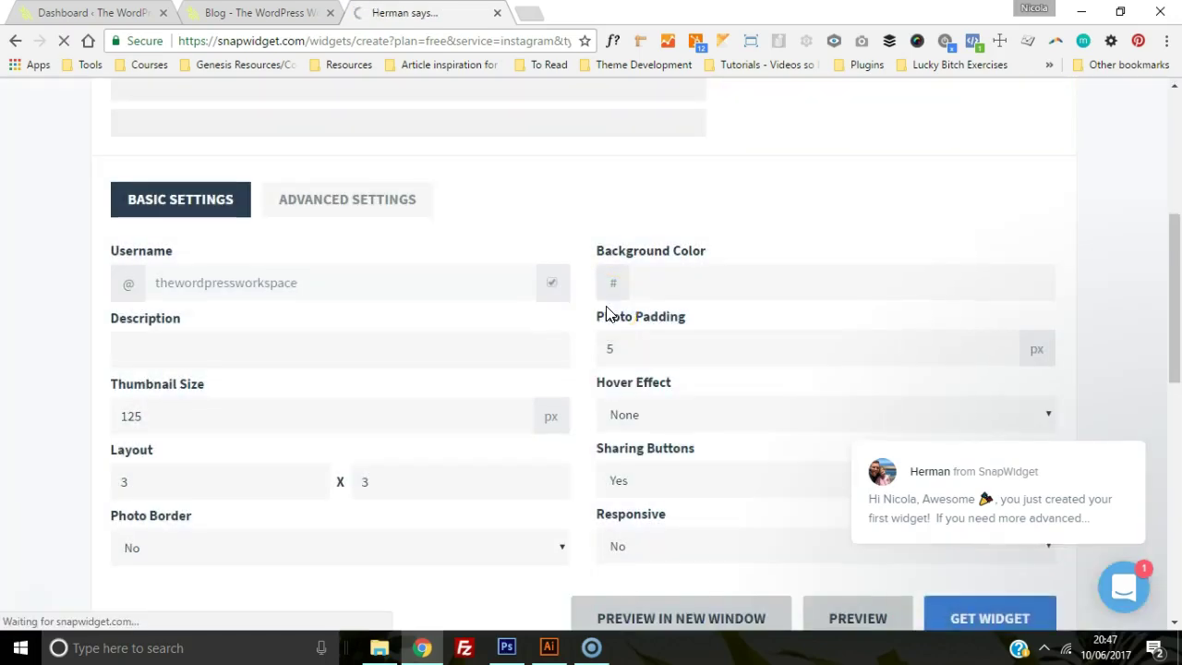
pyautogui.moveTo(1173, 290); pyautogui.dragTo(1165, 217)
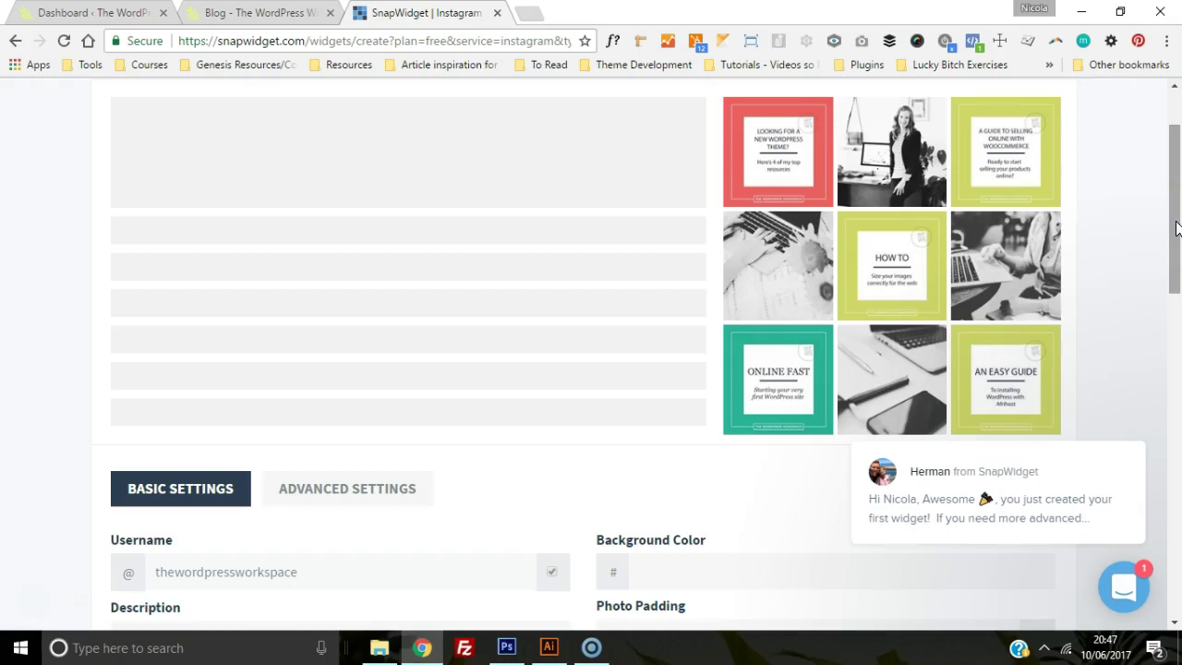
# Check the blog's current sidebar feed, then change the widget layout to 2 x 2
pyautogui.moveTo(1176, 228); pyautogui.dragTo(1169, 309)
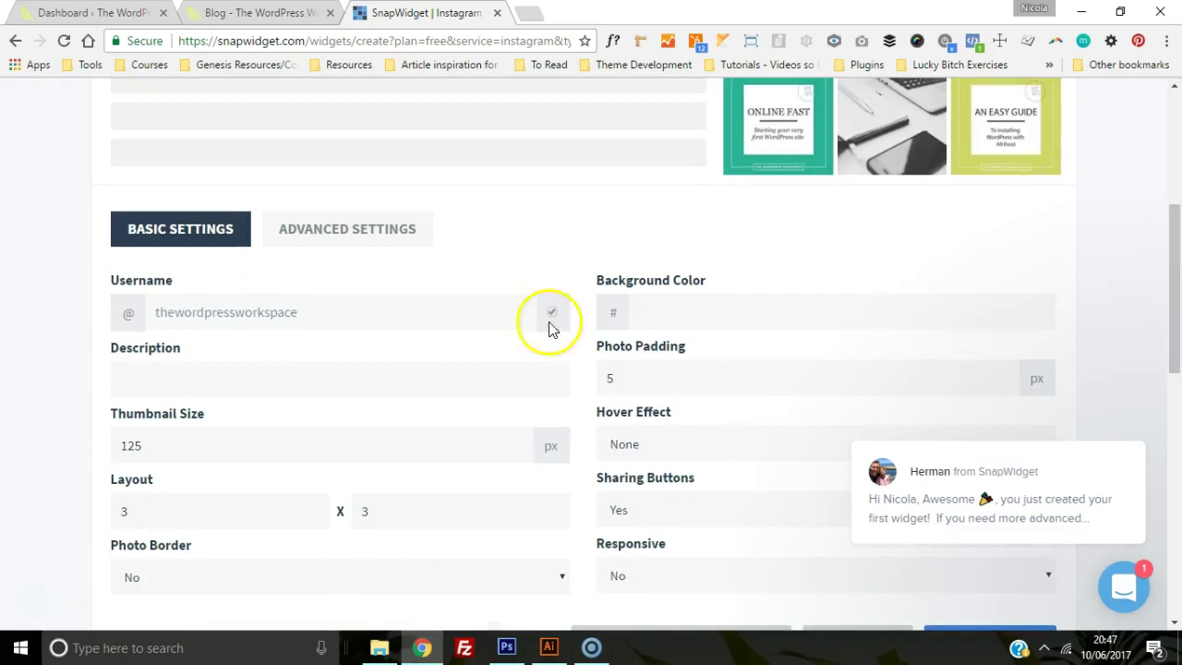
pyautogui.hotkey('ctrl', 'shift', 'Tab')
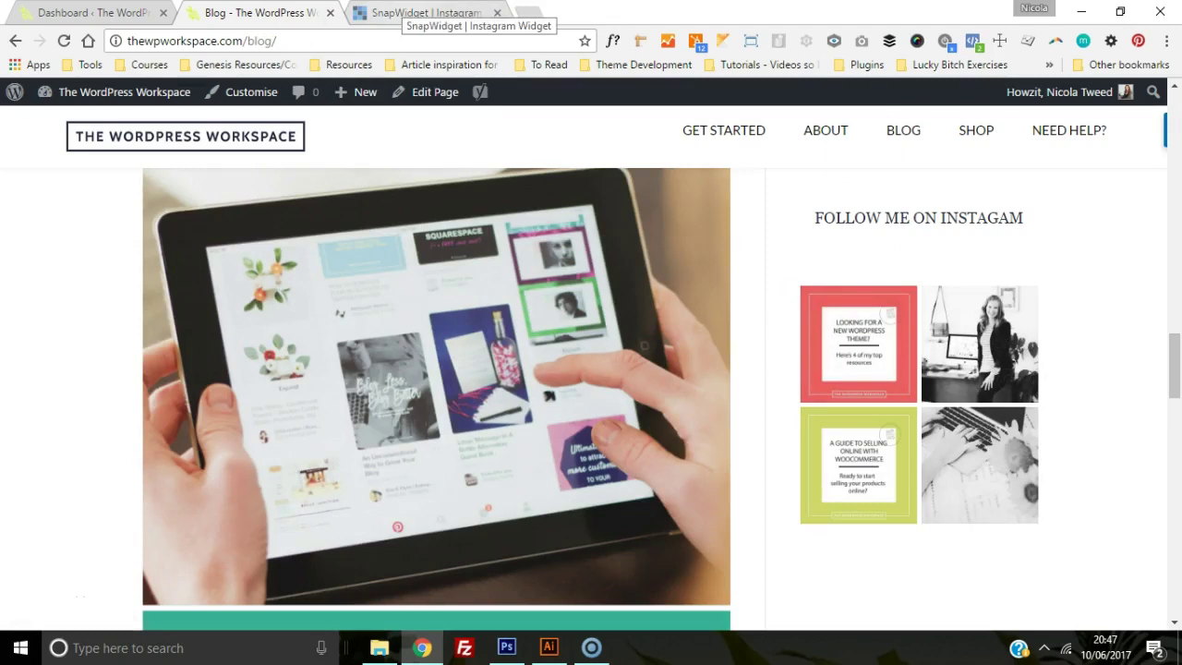
pyautogui.click(425, 13)
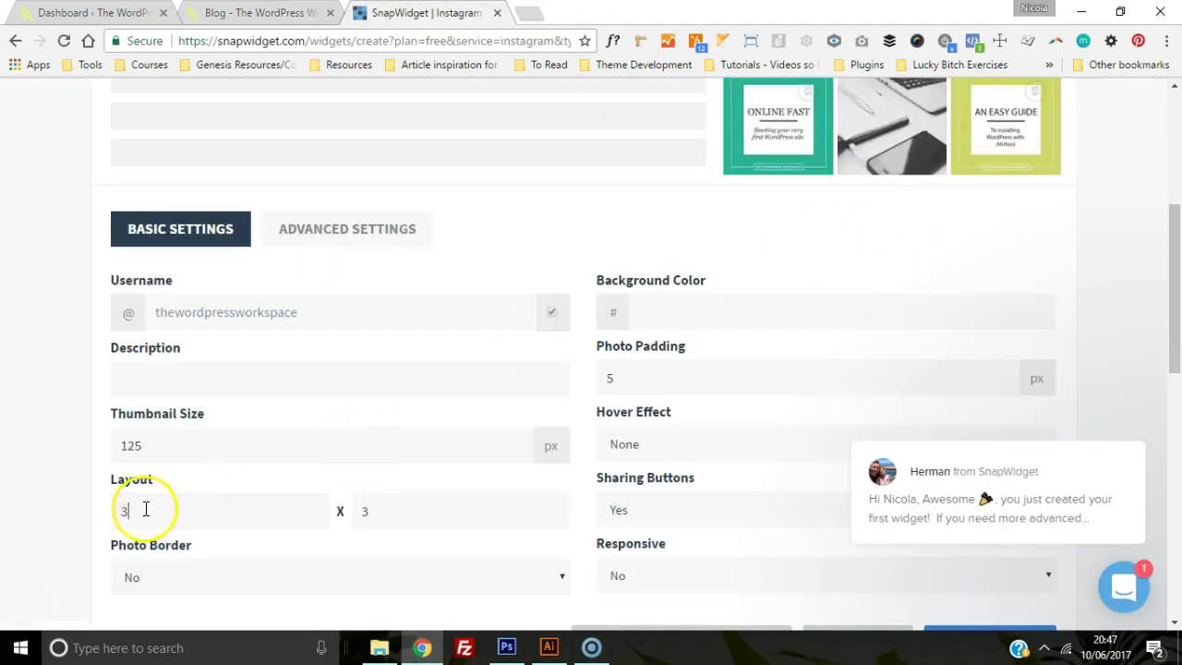
pyautogui.moveTo(145, 508); pyautogui.dragTo(115, 514)
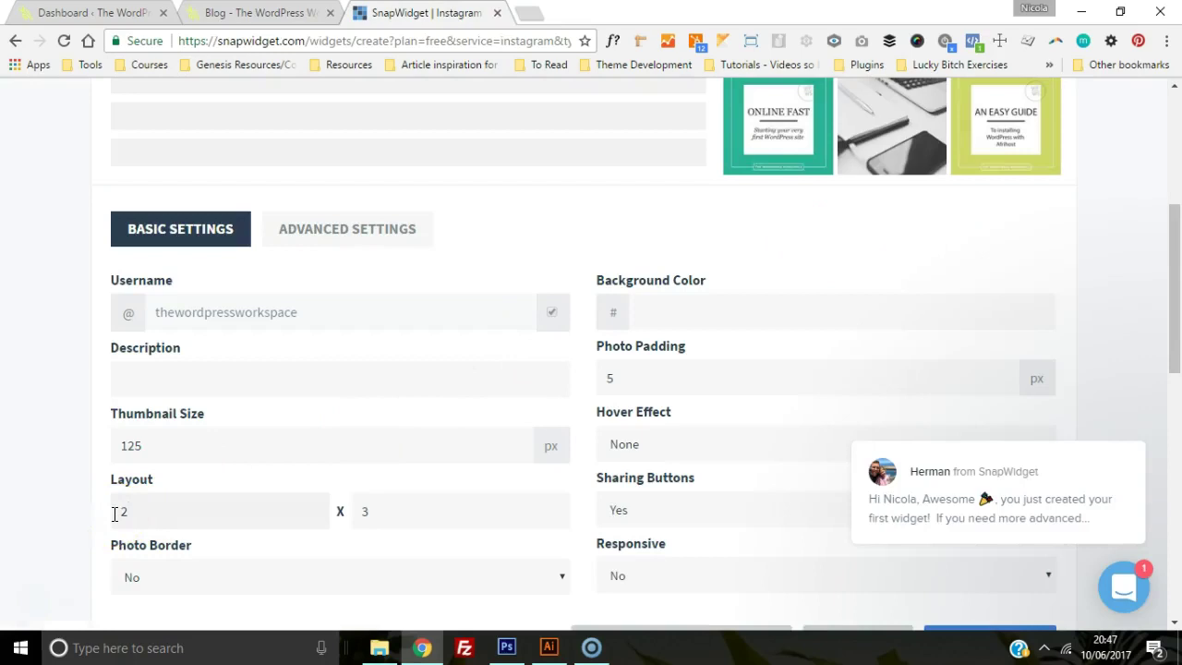
pyautogui.write('2')
pyautogui.moveTo(504, 509); pyautogui.dragTo(338, 511)
pyautogui.write('2')
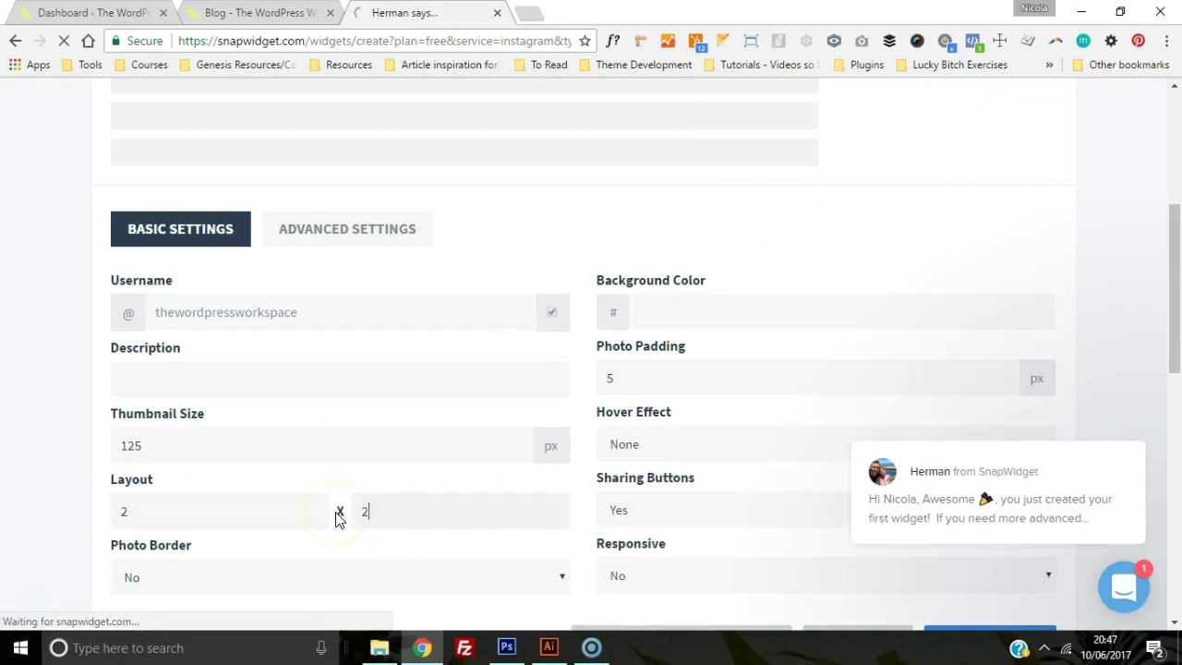
# Keep the hover effect at None and set Responsive to Yes
pyautogui.moveTo(1165, 326); pyautogui.dragTo(1154, 392)
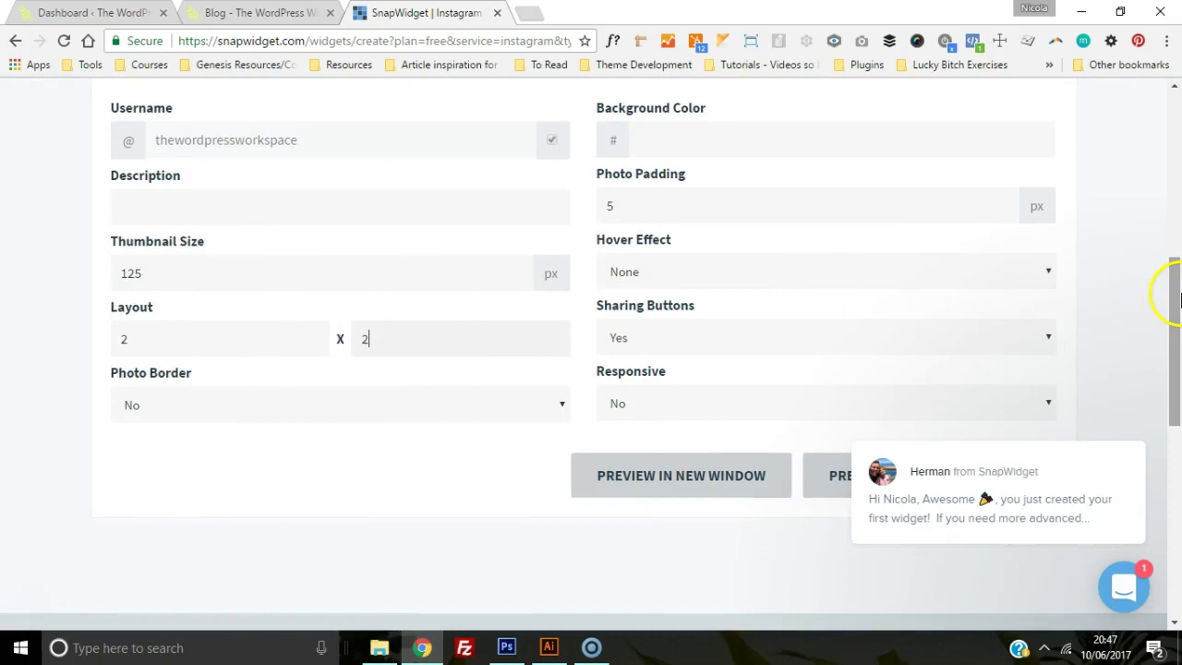
pyautogui.scroll(1, 1176, 305)
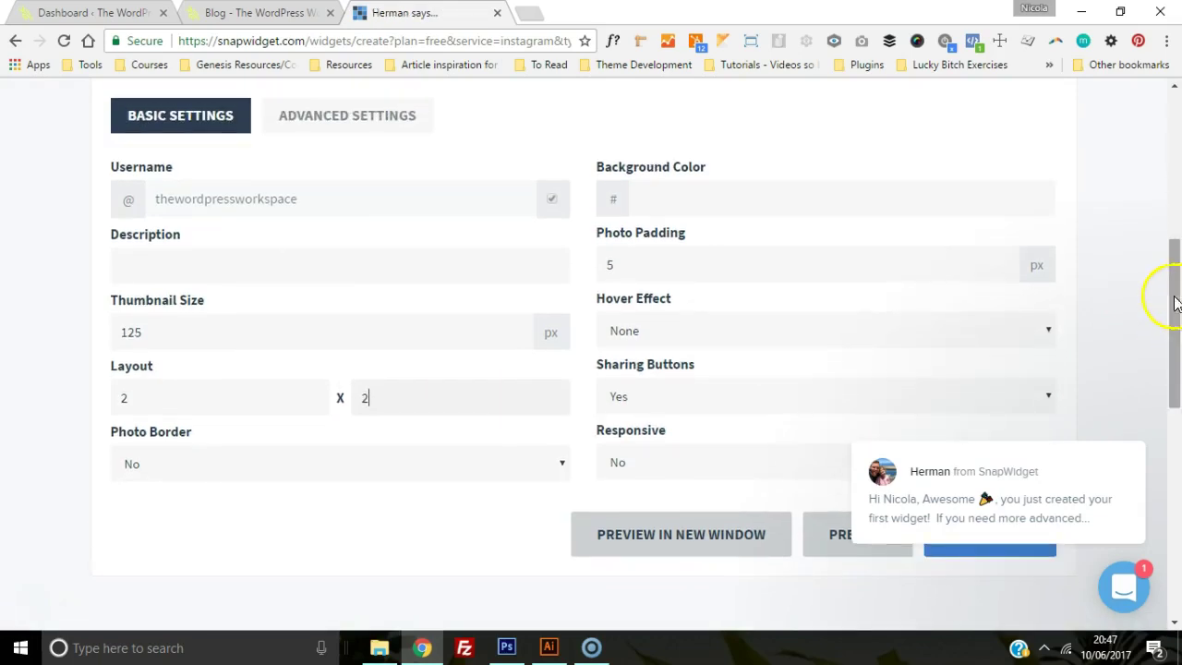
pyautogui.click(643, 332)
pyautogui.click(644, 332)
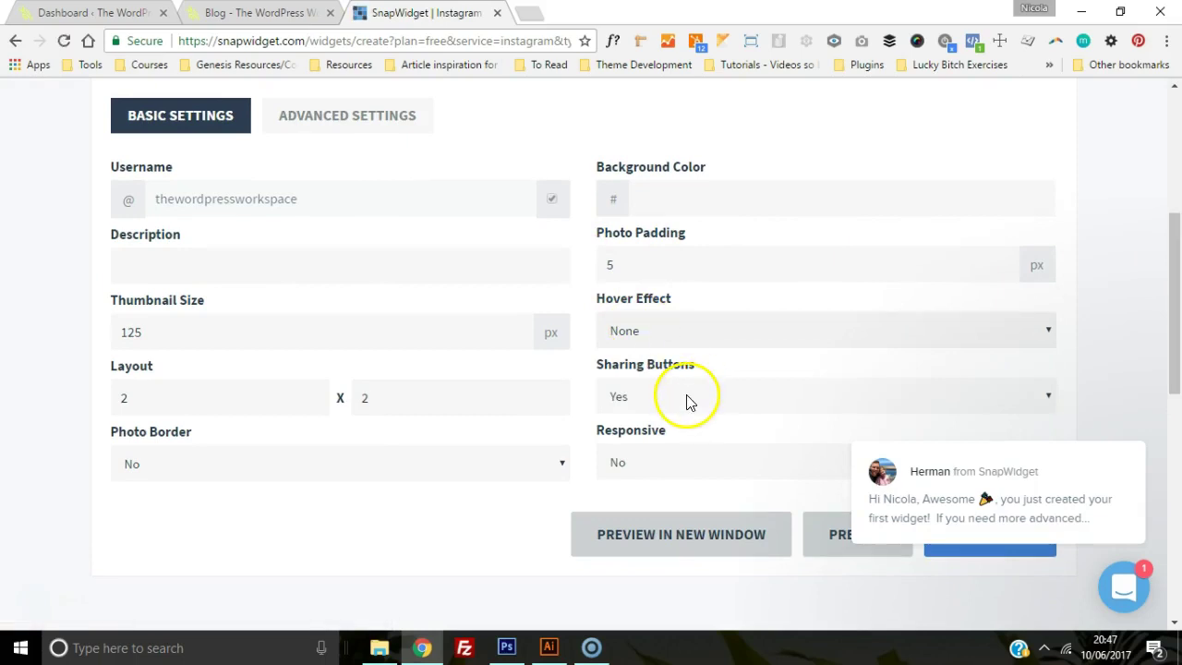
pyautogui.click(635, 461)
pyautogui.click(634, 491)
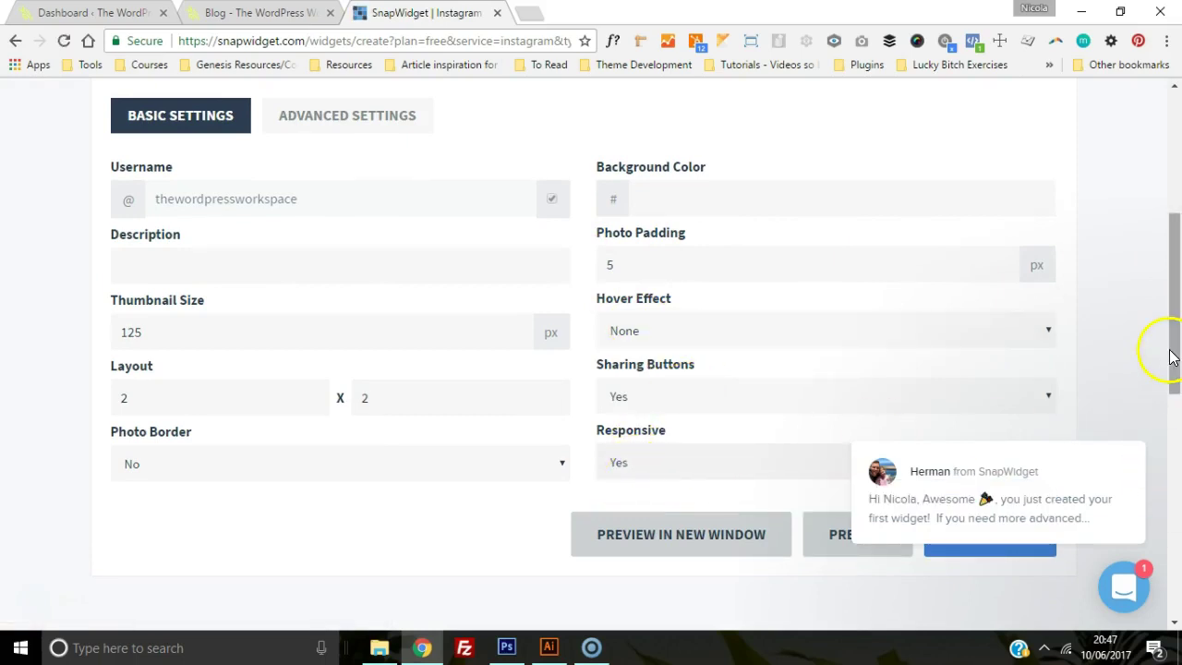
pyautogui.moveTo(1171, 319); pyautogui.dragTo(1160, 197)
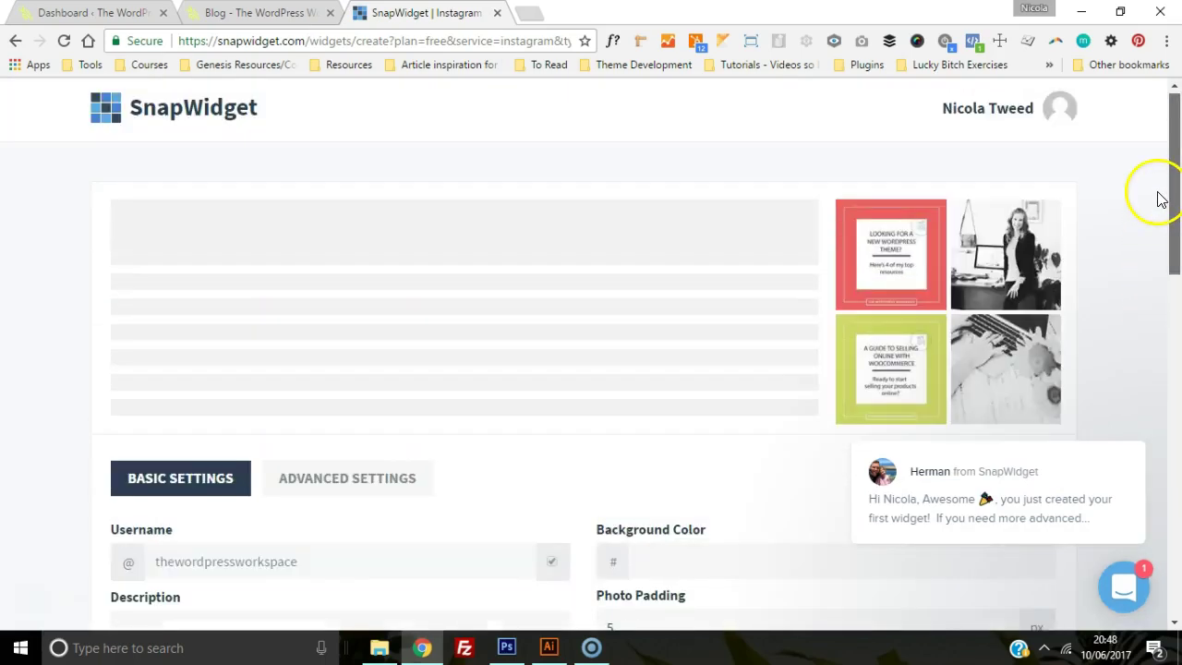
# Get the widget's embed code, copy it to the clipboard, and return to the WordPress tab
pyautogui.moveTo(1151, 246); pyautogui.dragTo(1163, 409)
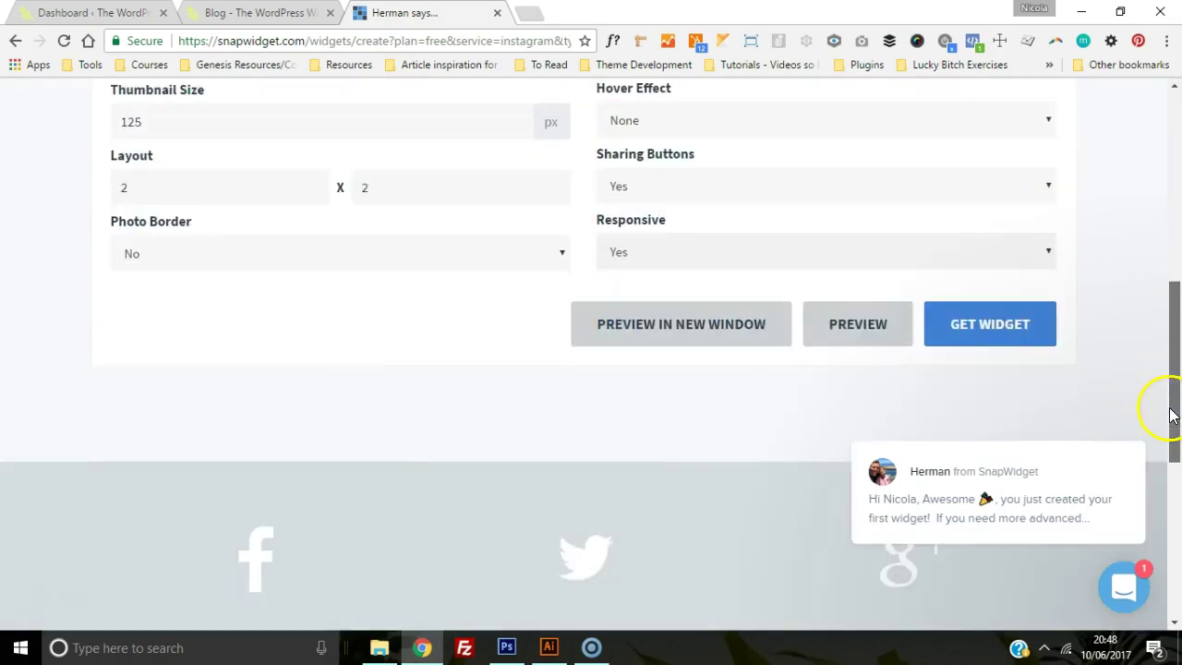
pyautogui.click(987, 330)
pyautogui.click(707, 525)
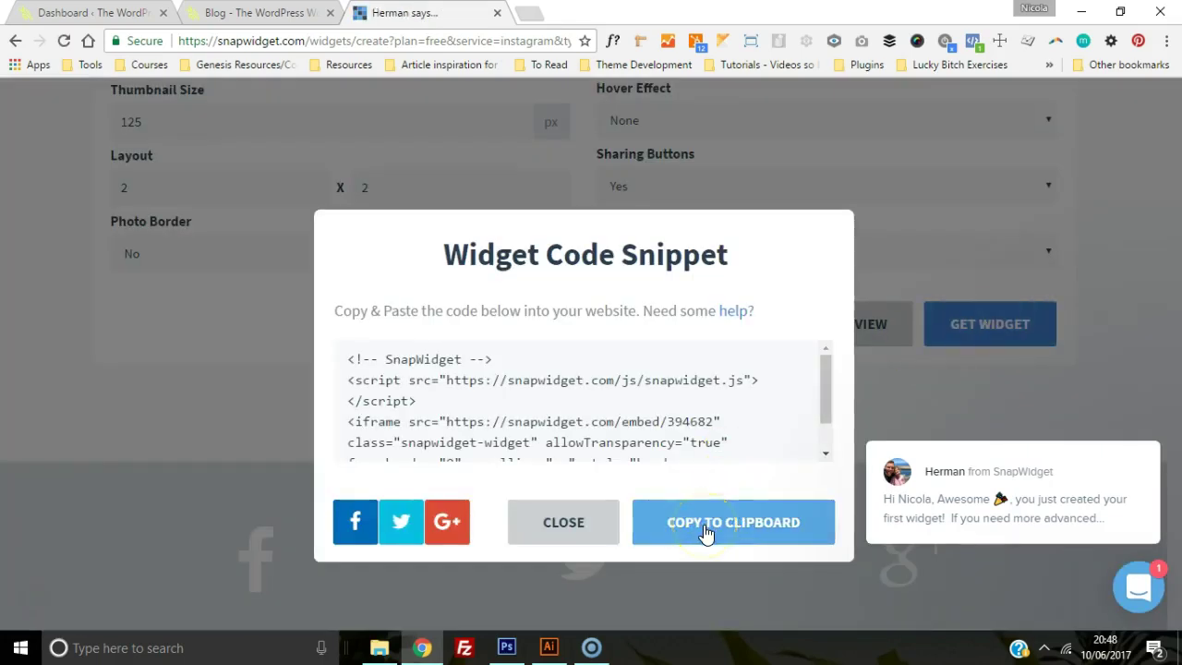
pyautogui.click(707, 526)
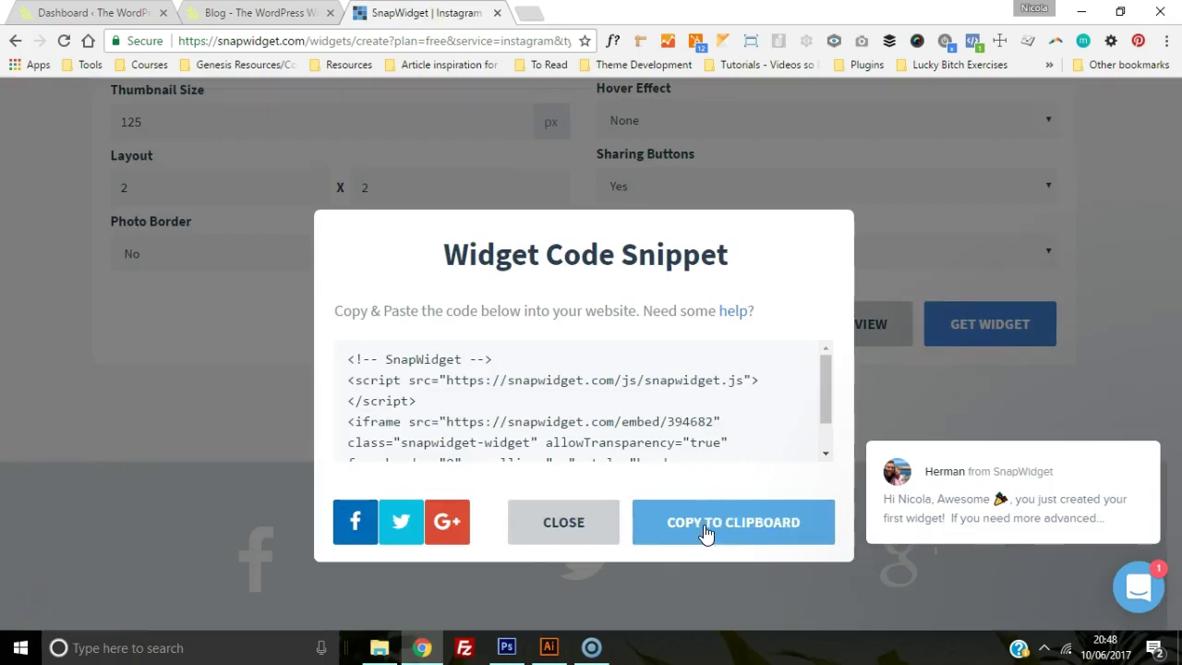
pyautogui.click(116, 13)
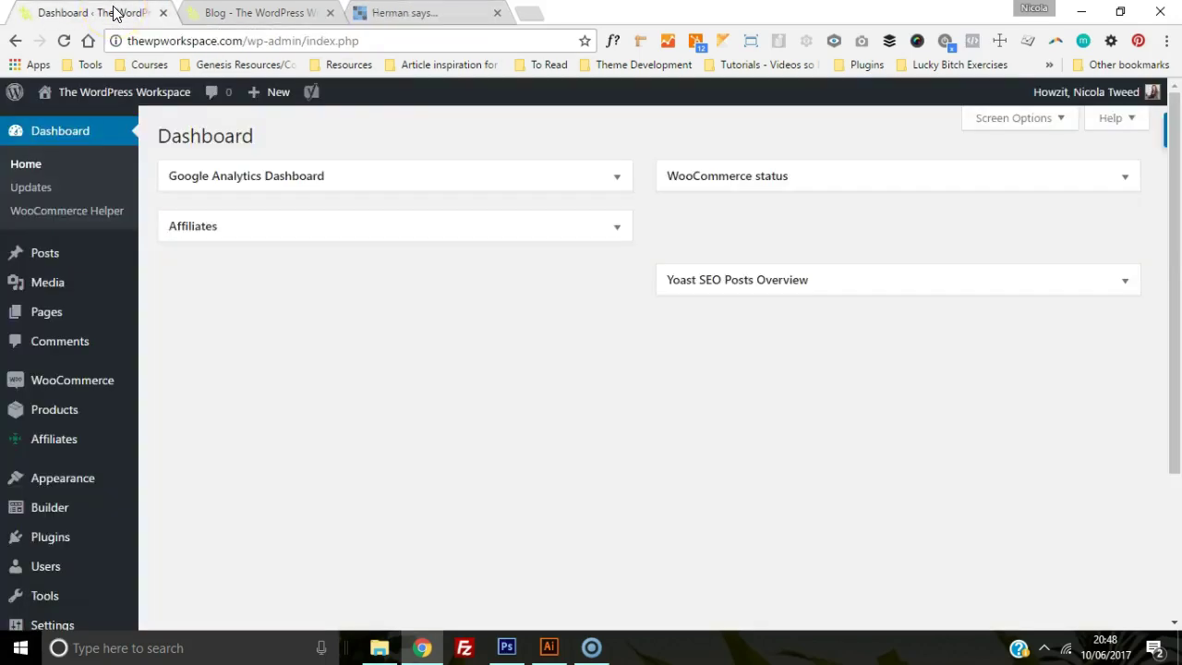
# Drag a Text widget into the Primary Sidebar on the Appearance > Widgets page
pyautogui.moveTo(116, 474)
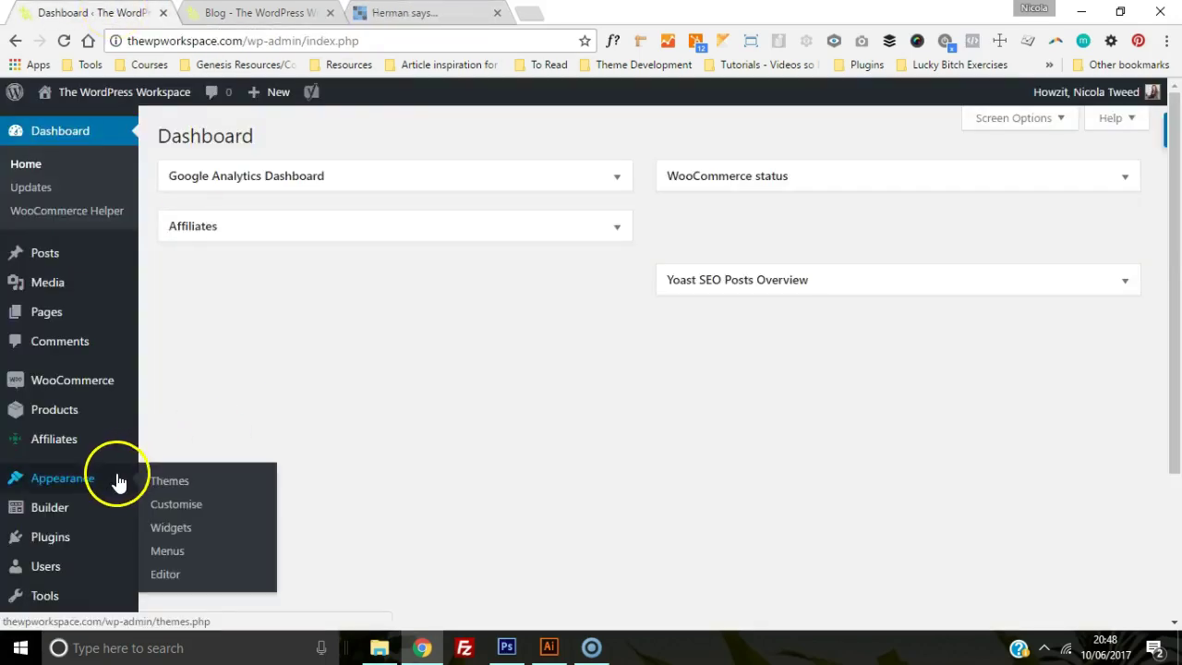
pyautogui.click(171, 528)
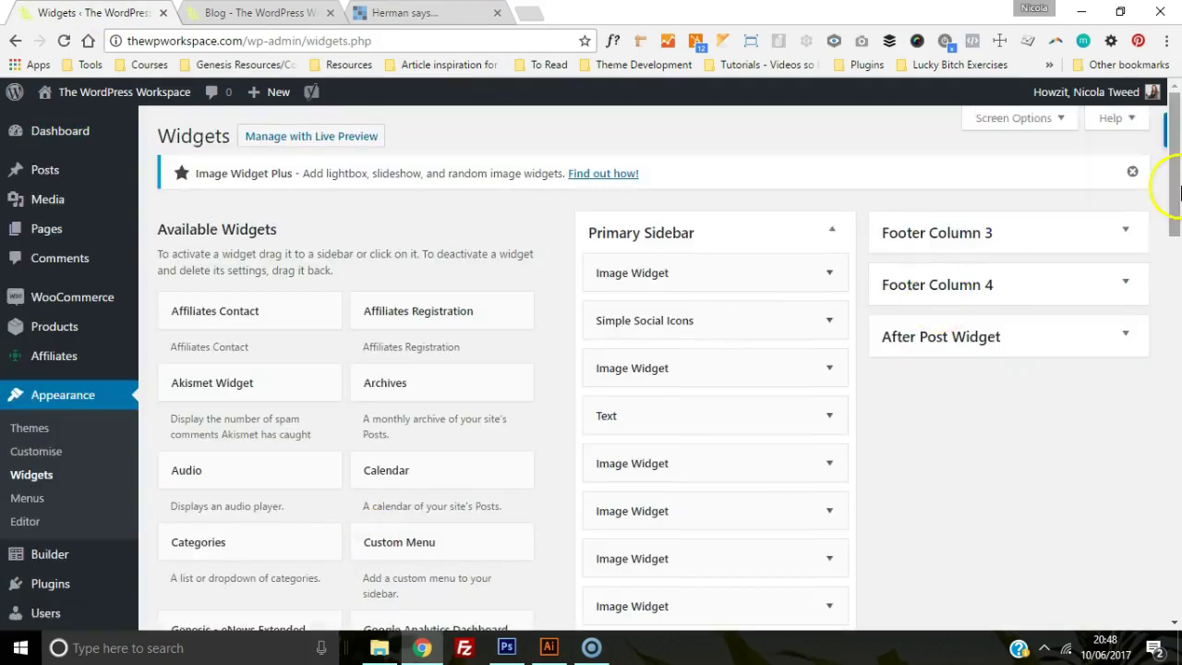
pyautogui.moveTo(1177, 189); pyautogui.dragTo(1170, 211)
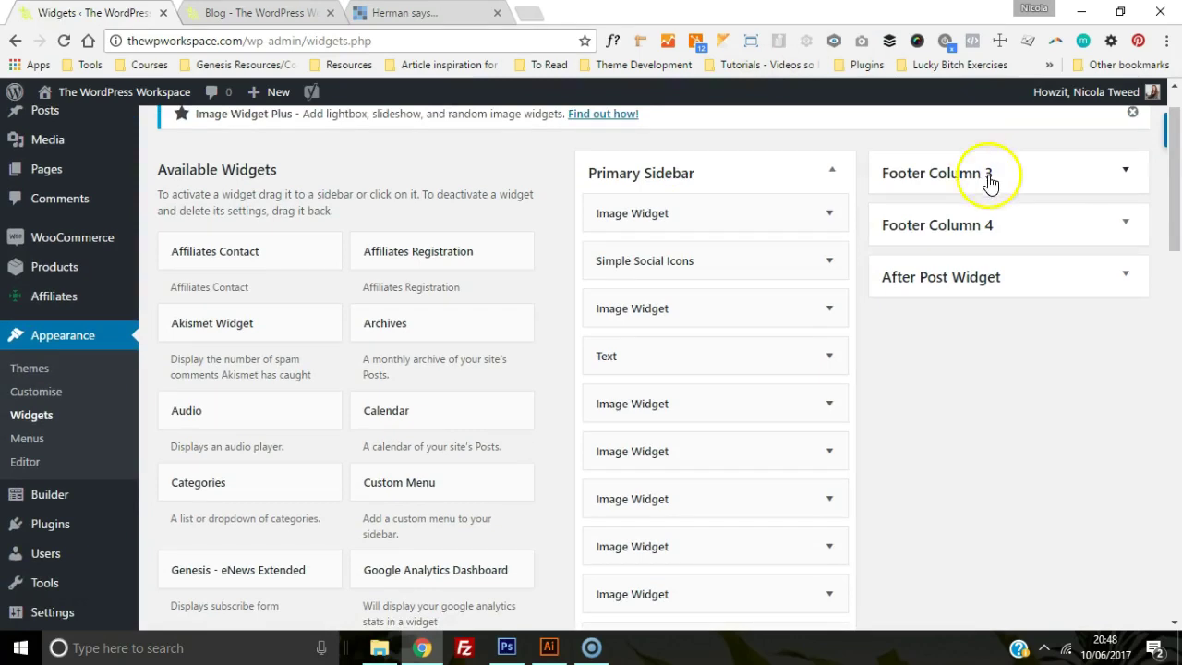
pyautogui.moveTo(1169, 217); pyautogui.dragTo(1154, 344)
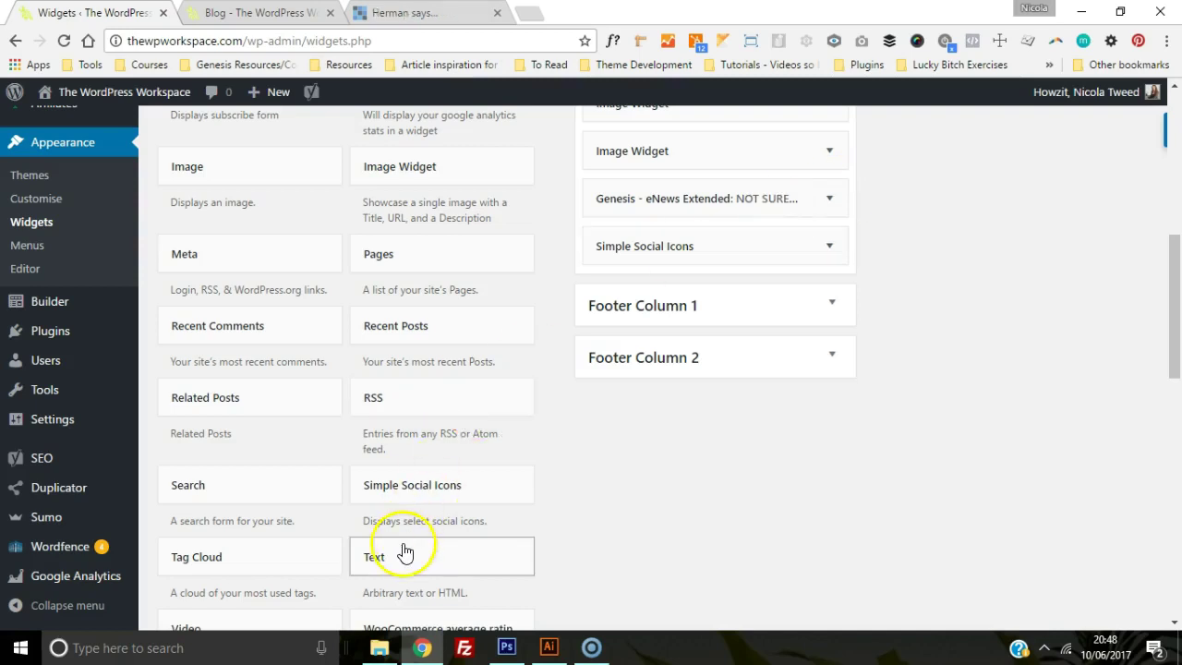
pyautogui.moveTo(399, 559); pyautogui.dragTo(642, 290)
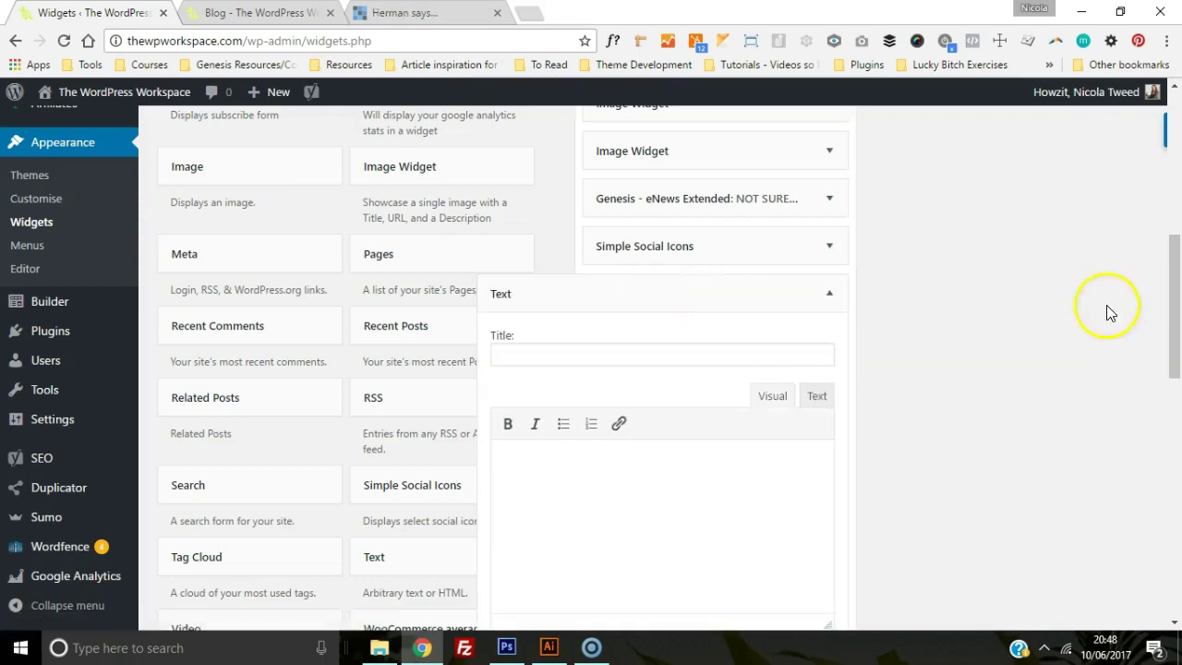
pyautogui.scroll(-2, 1176, 303)
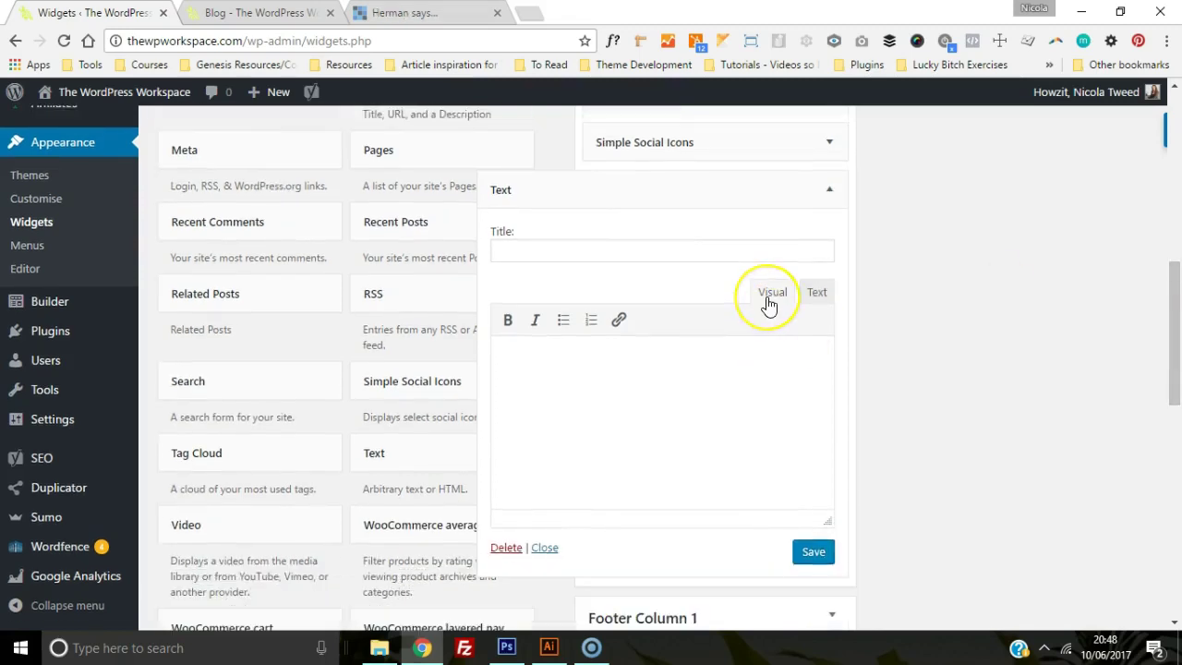
# Paste the SnapWidget embed code into the Text widget's Text mode and save it
pyautogui.click(822, 293)
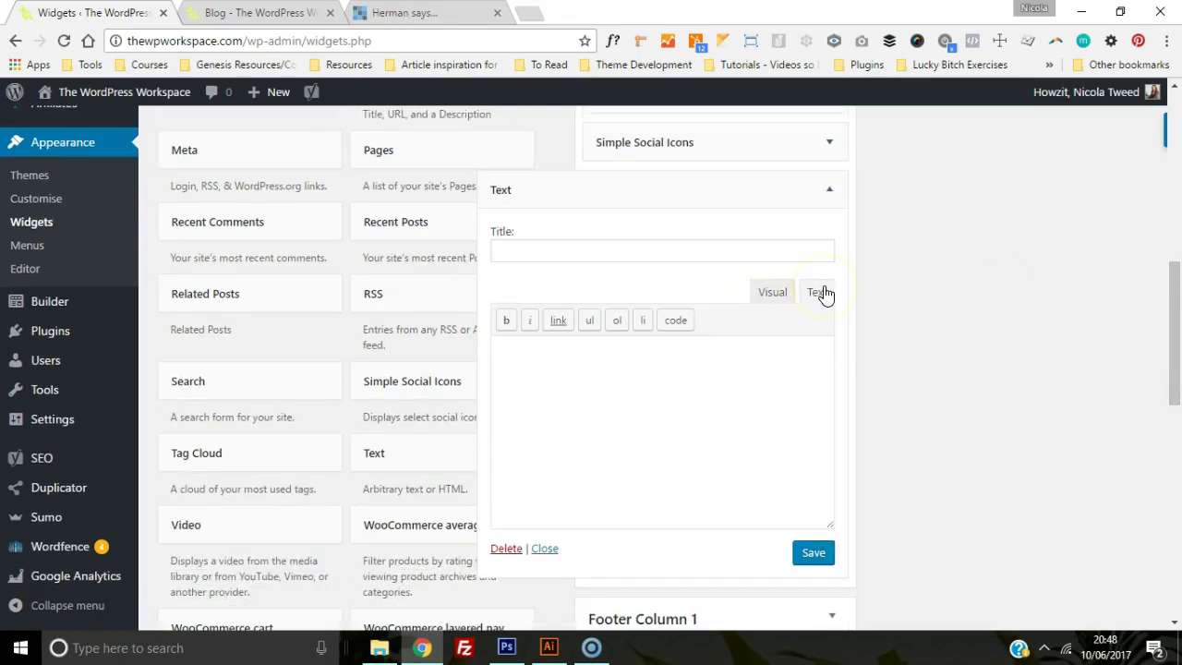
pyautogui.click(756, 293)
pyautogui.click(820, 298)
pyautogui.click(701, 376)
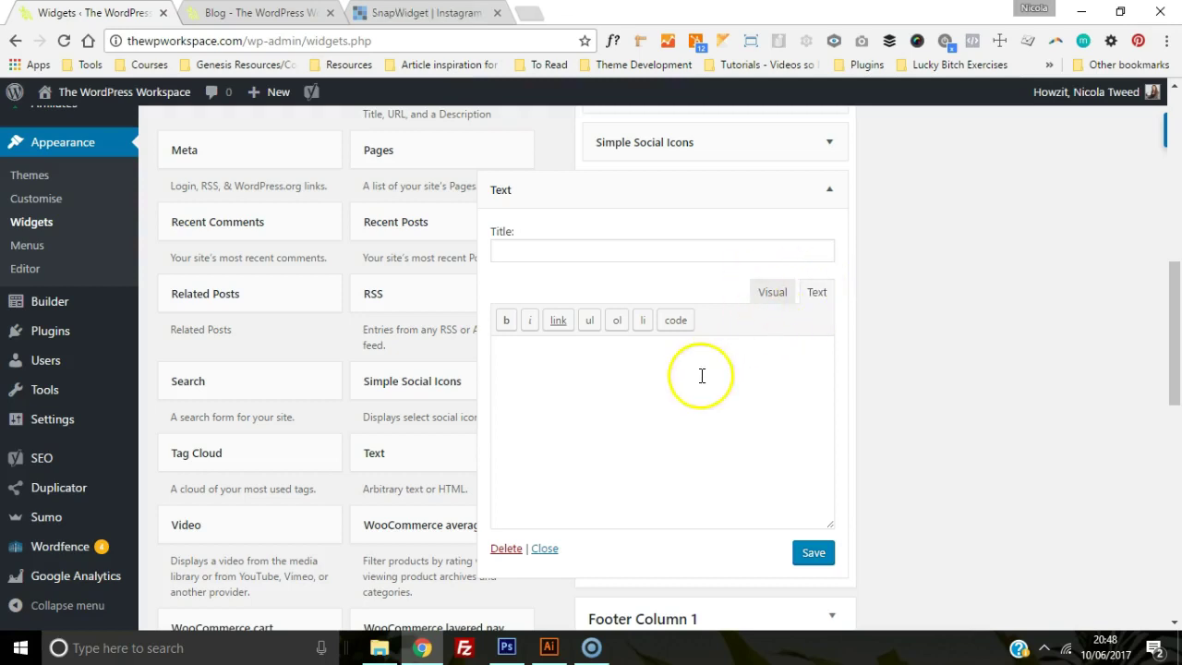
pyautogui.hotkey('ctrl', 'v')
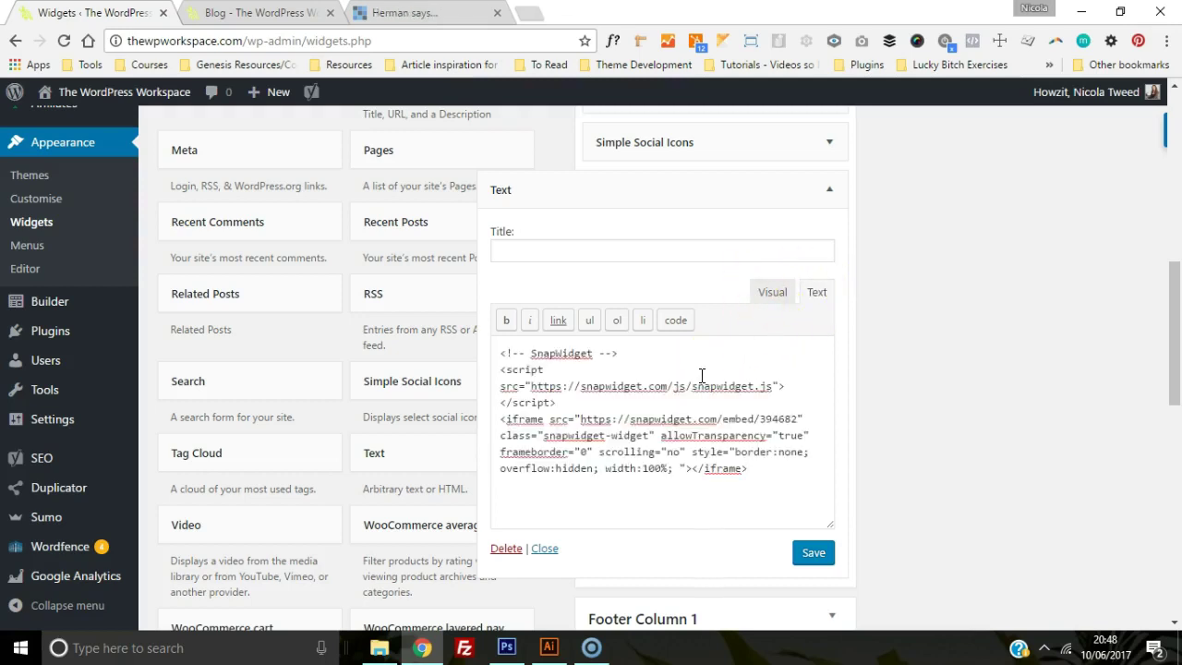
pyautogui.click(812, 554)
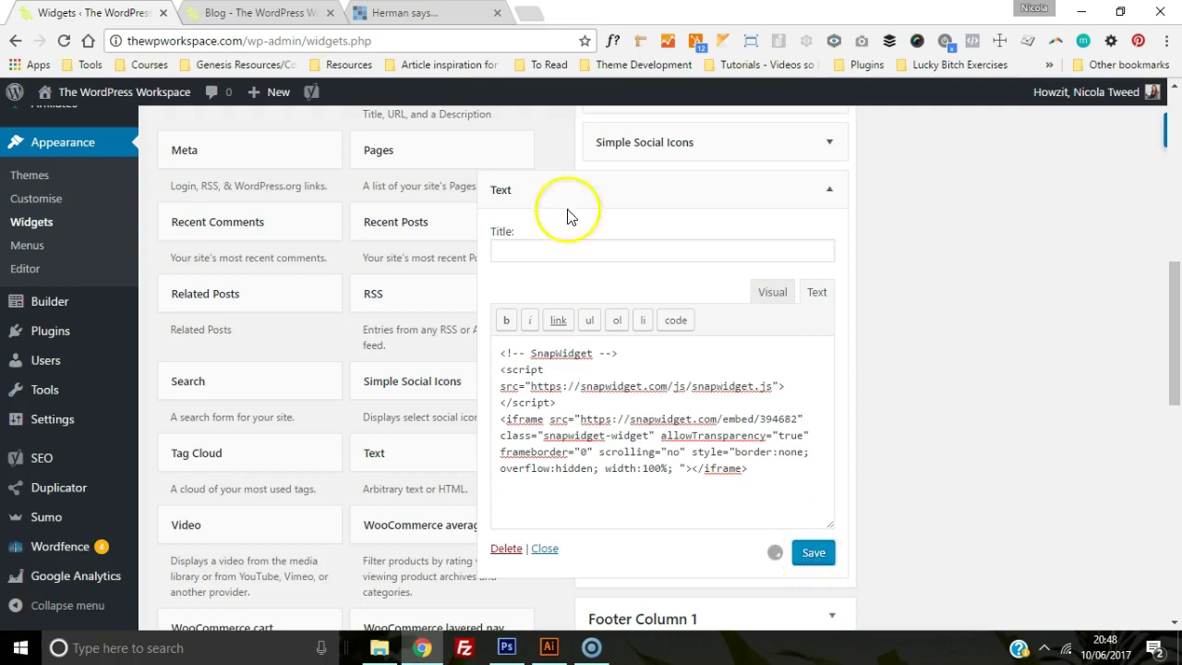
# Reload the blog tab to check the Instagram feed, then return to the Widgets tab
pyautogui.click(258, 13)
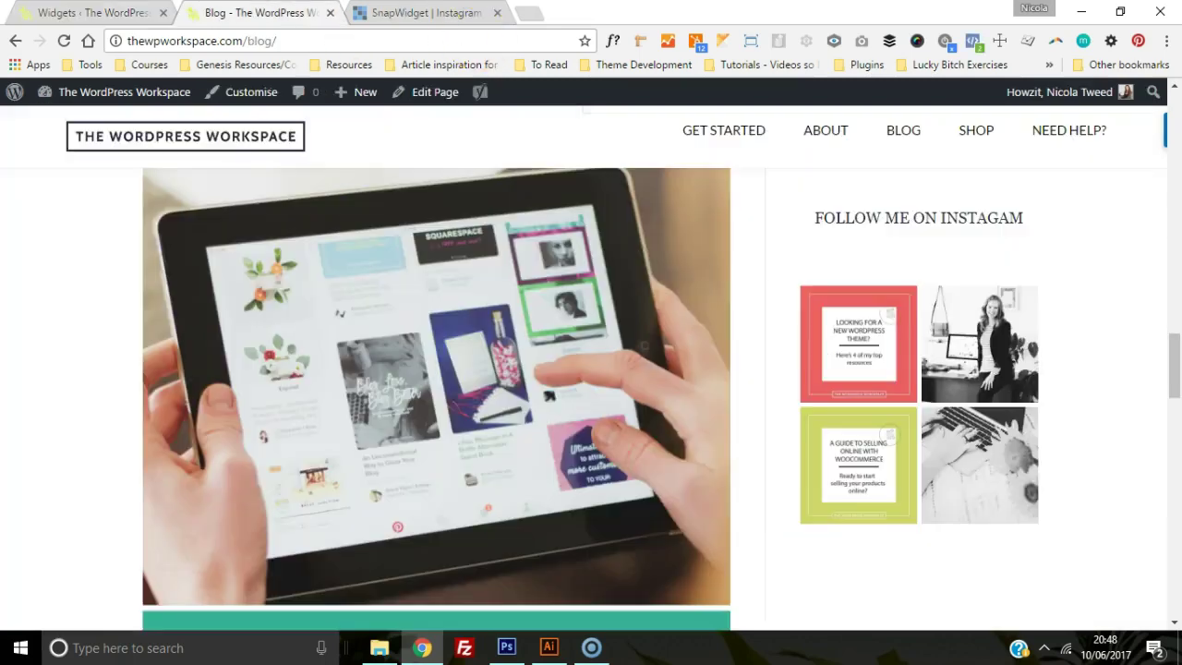
pyautogui.click(65, 41)
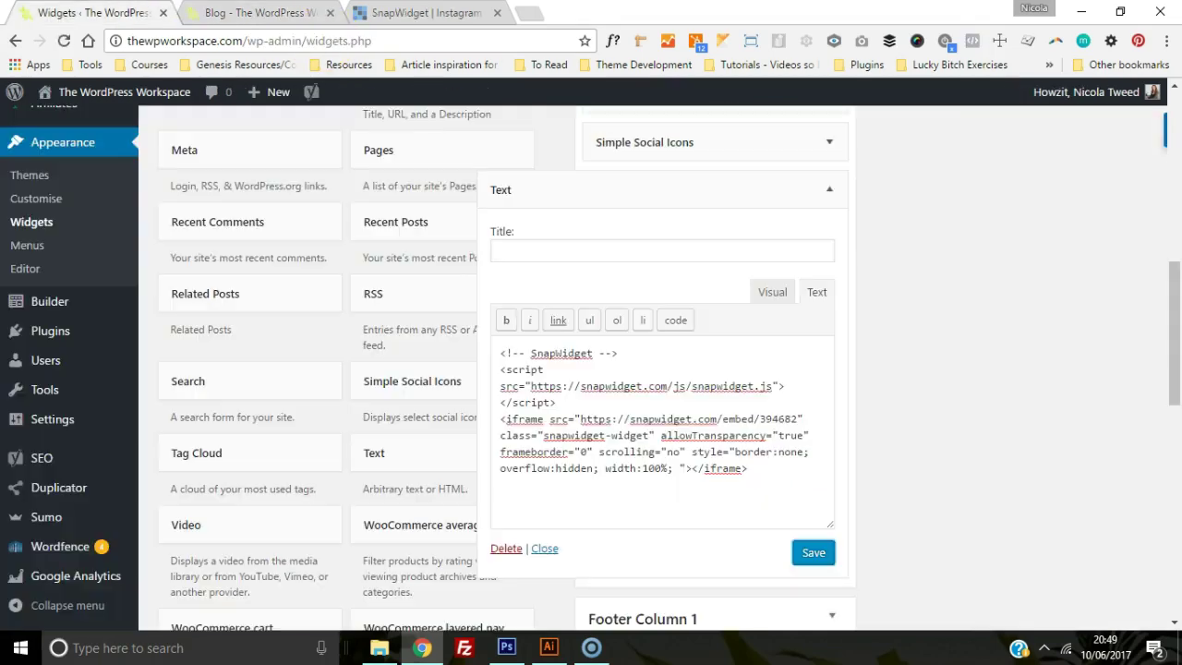
pyautogui.click(92, 13)
# Set the widget title to 'Follow me on Instagram', save, and switch to the blog tab
pyautogui.click(558, 244)
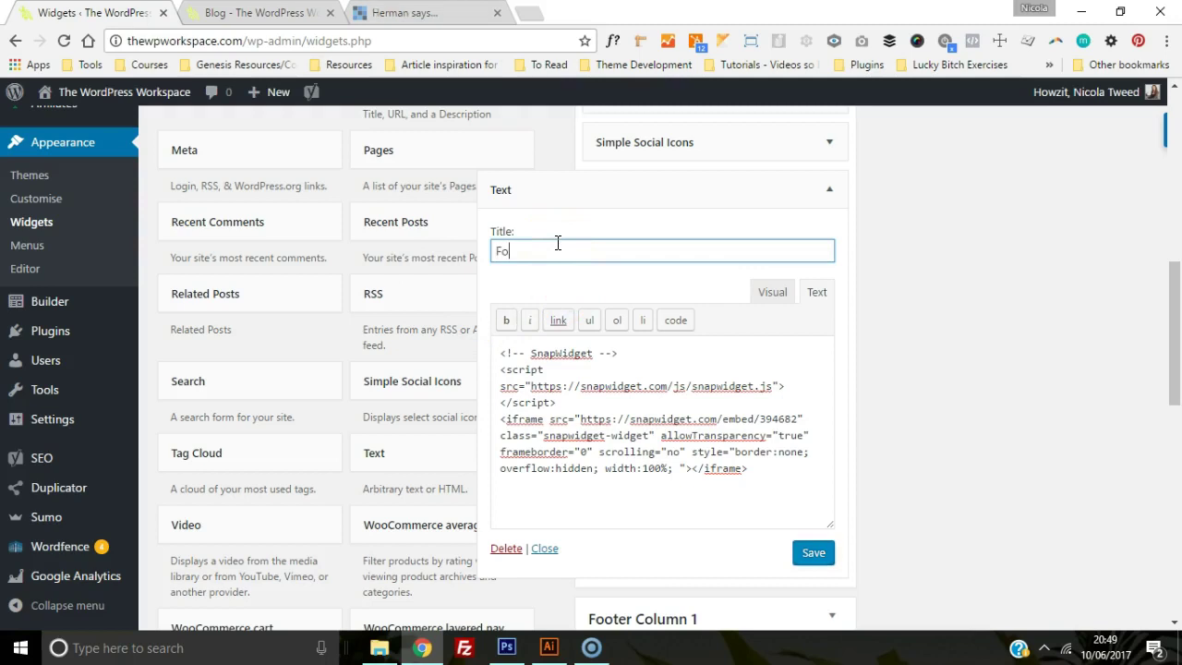
pyautogui.write('llow me on Instagram')
pyautogui.click(576, 266)
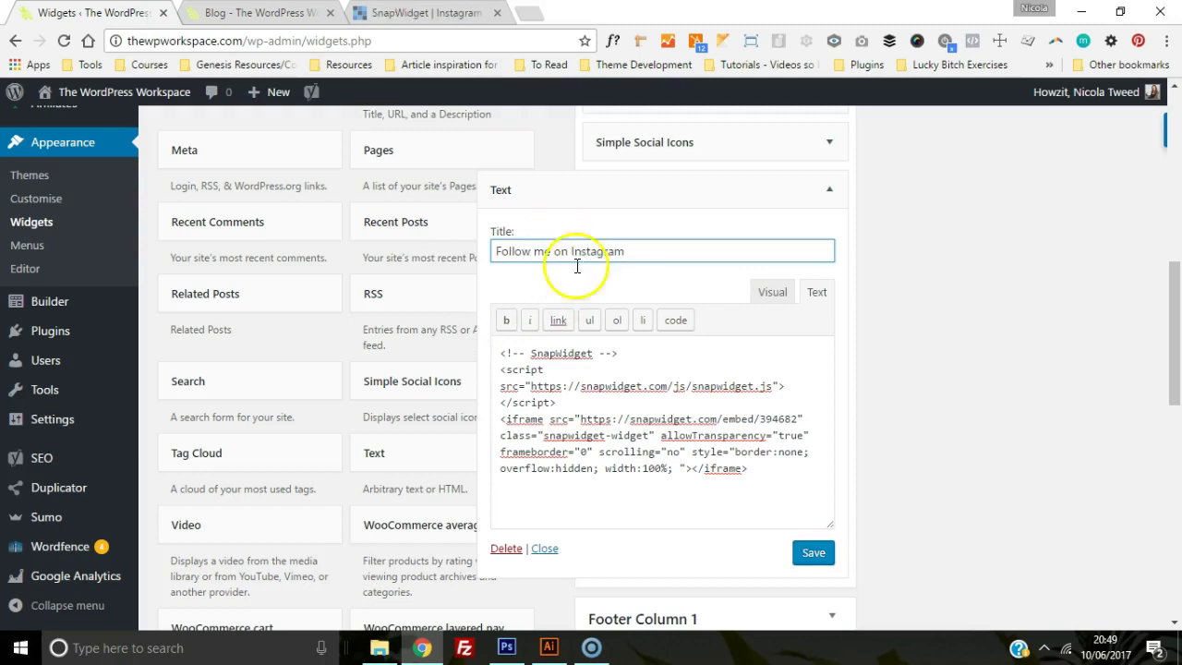
pyautogui.click(810, 552)
pyautogui.click(246, 11)
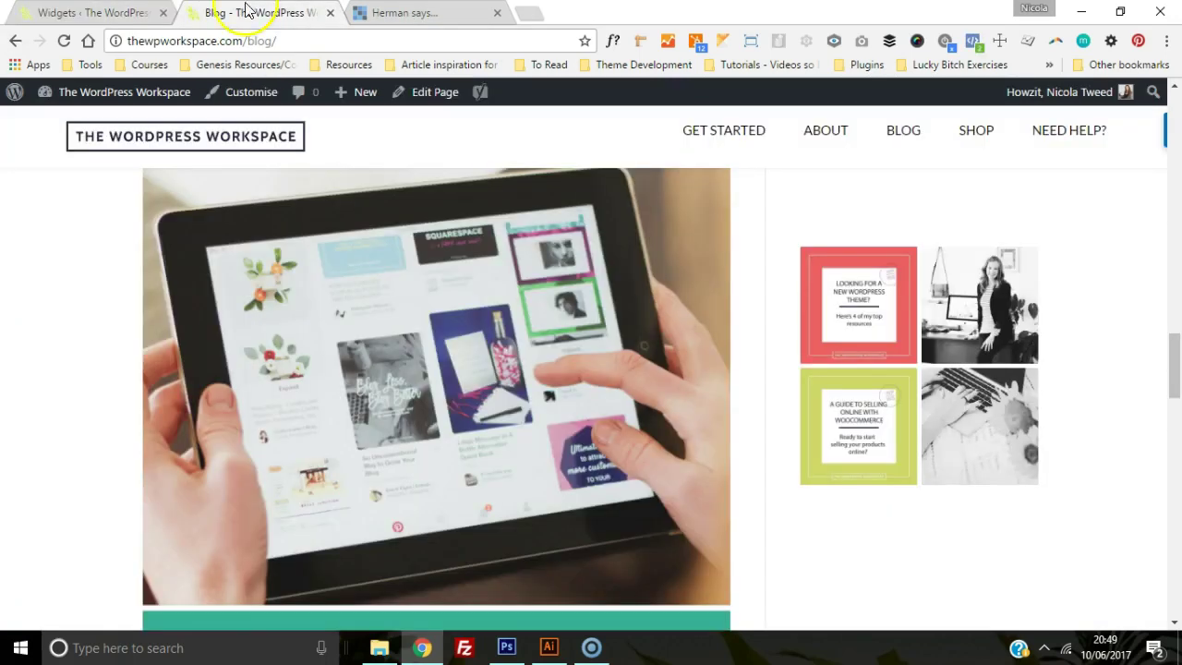
# Reload the blog and check the 'Follow me on Instagram' 2x2 grid in the sidebar
pyautogui.click(63, 41)
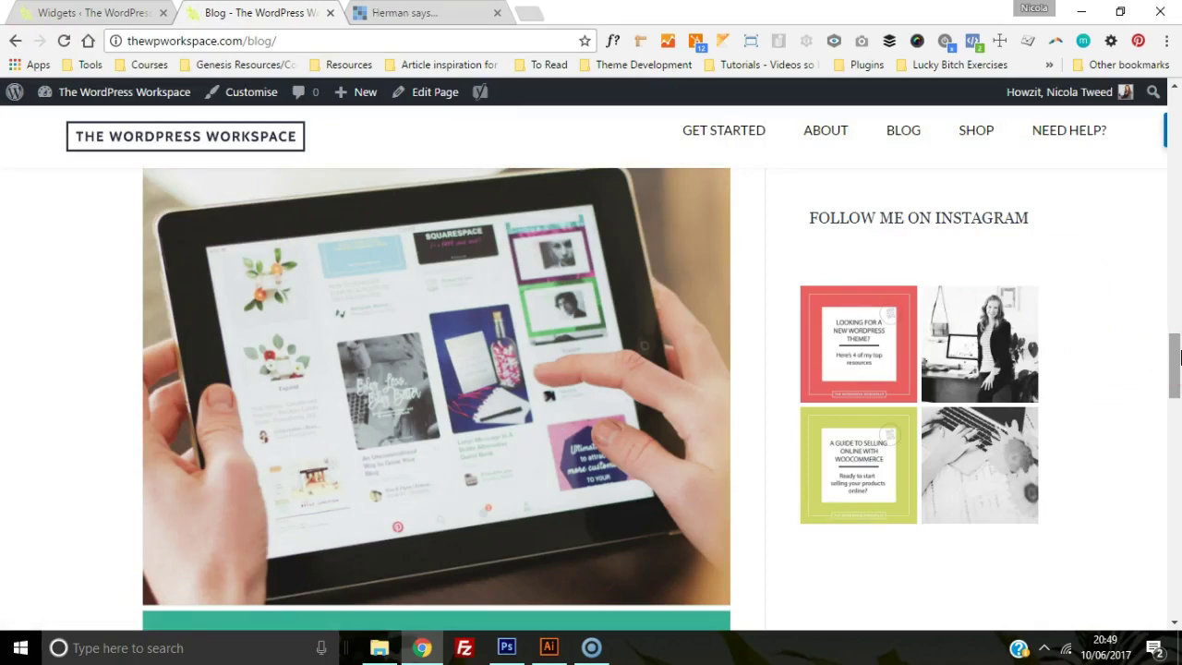
pyautogui.click(1176, 359)
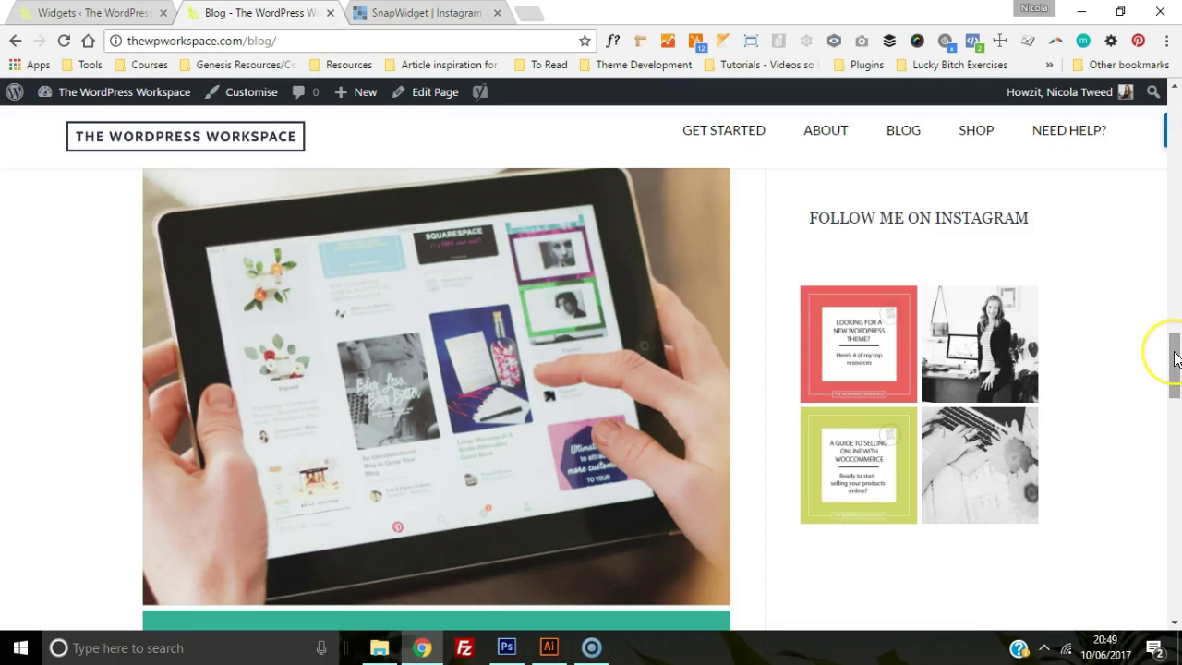